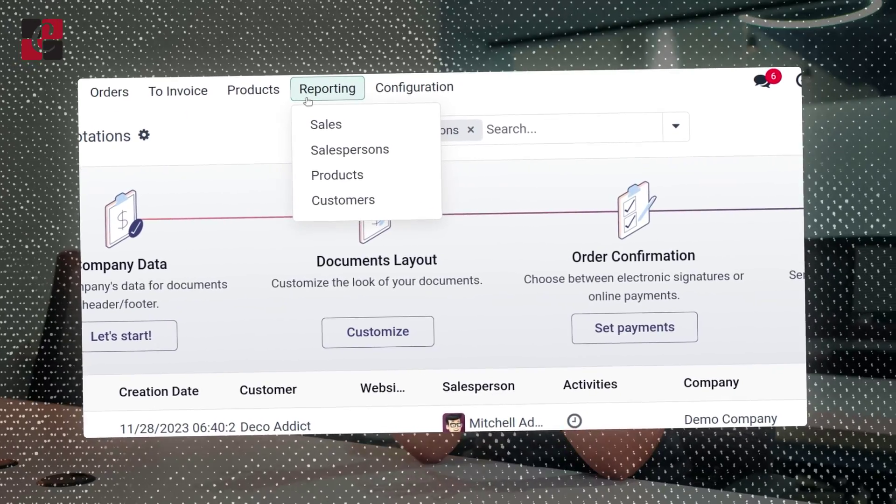
Open the Sales app and display its Sales analysis report.
{"action": "left_click", "coordinate": [337, 125]}
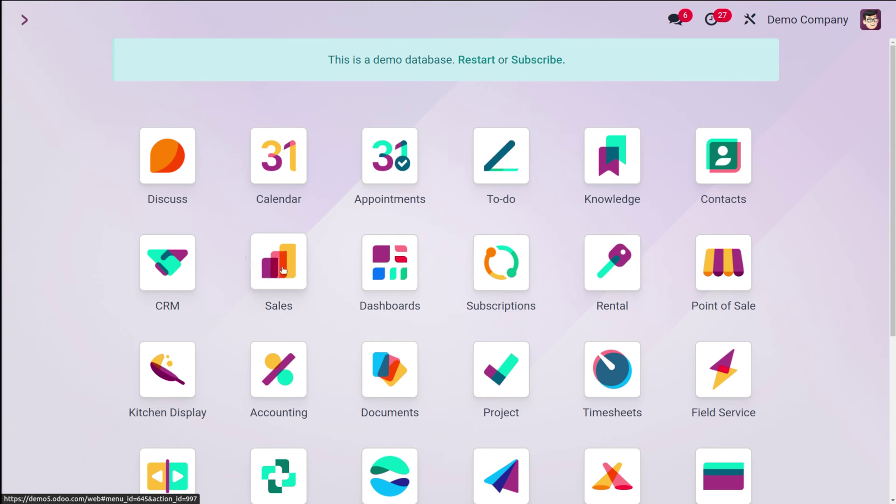
{"action": "left_click", "coordinate": [284, 300]}
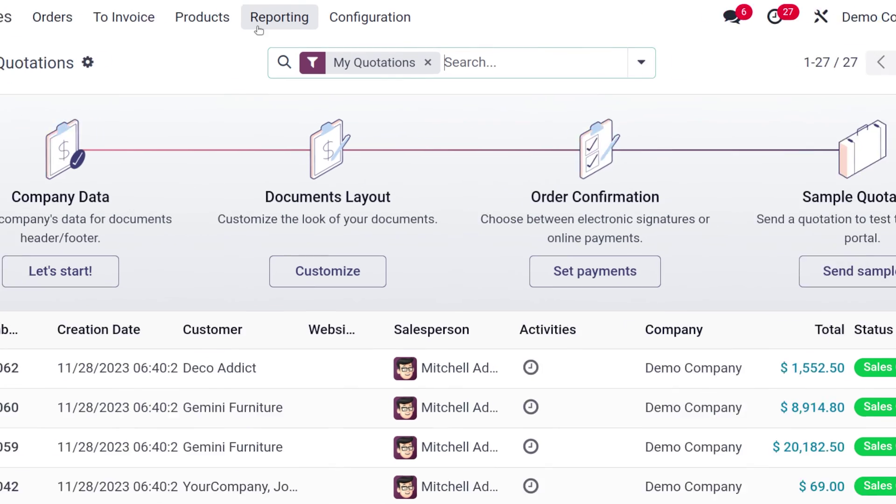
{"action": "left_click", "coordinate": [253, 19]}
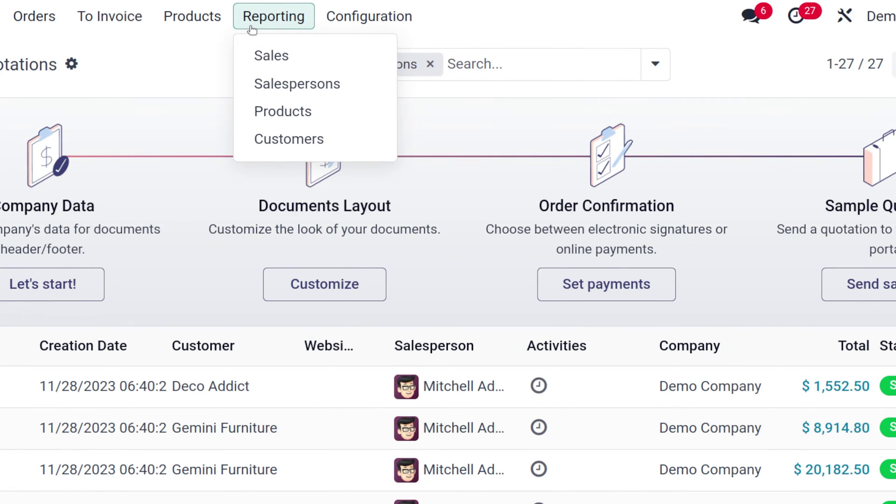
{"action": "left_click", "coordinate": [277, 55]}
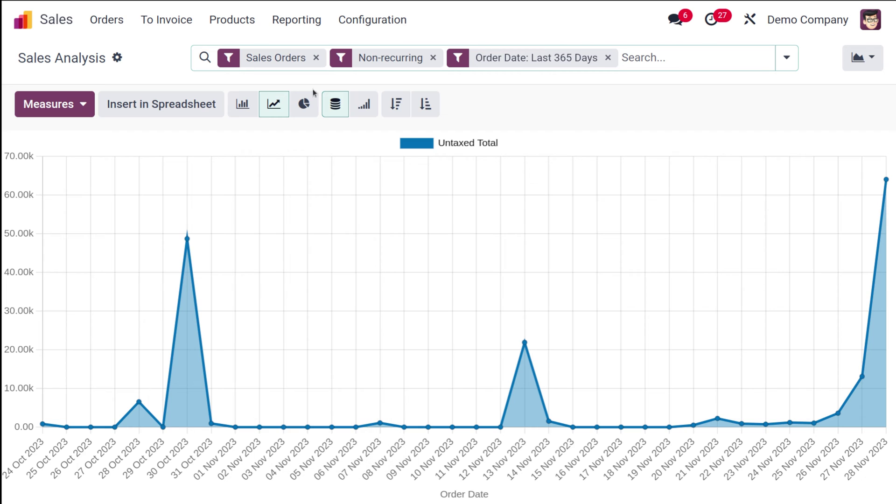
Show the sales graph as a pie and a bar chart, try descending and ascending order on the bars, and clear the sorting.
{"action": "left_click", "coordinate": [306, 107]}
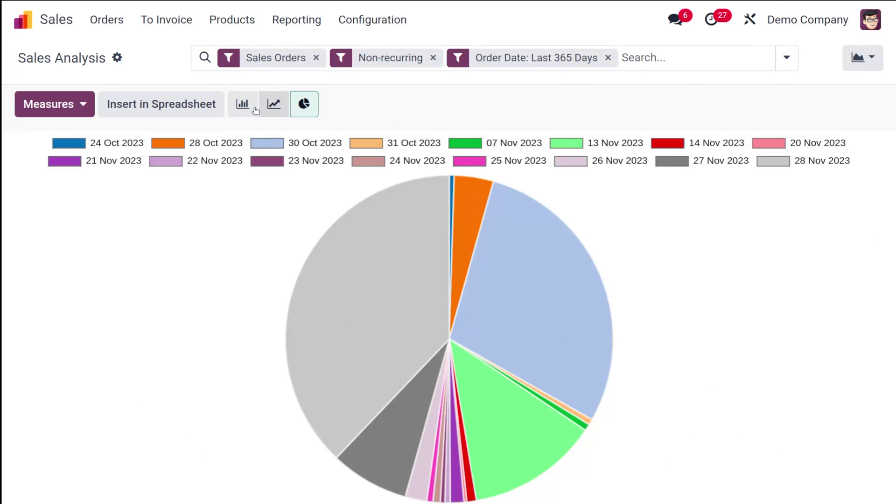
{"action": "left_click", "coordinate": [233, 107]}
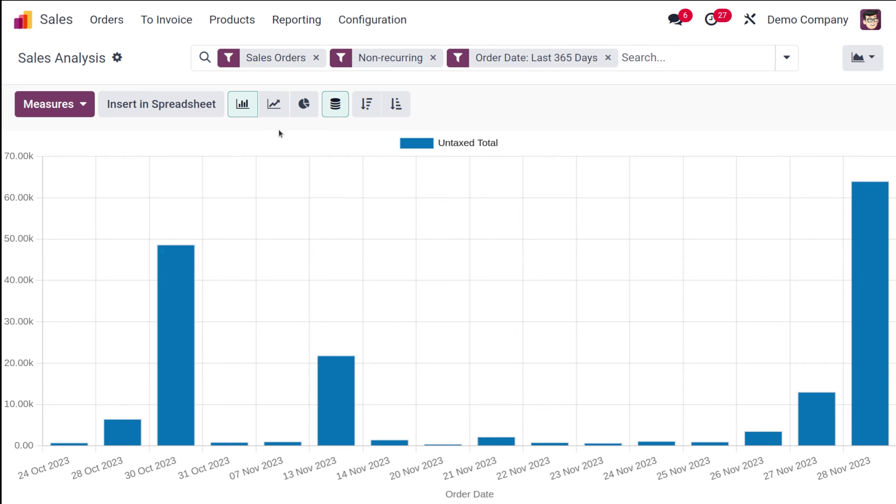
{"action": "left_click", "coordinate": [364, 113]}
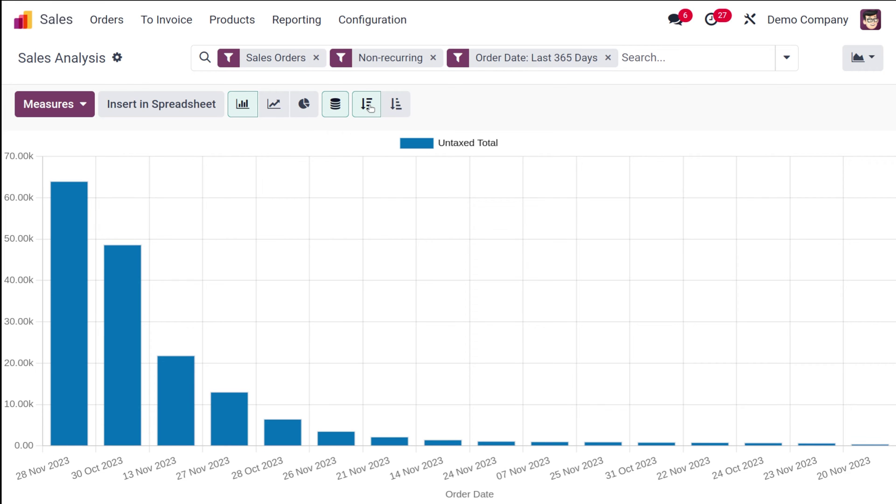
{"action": "left_click", "coordinate": [369, 108]}
{"action": "left_click", "coordinate": [405, 103]}
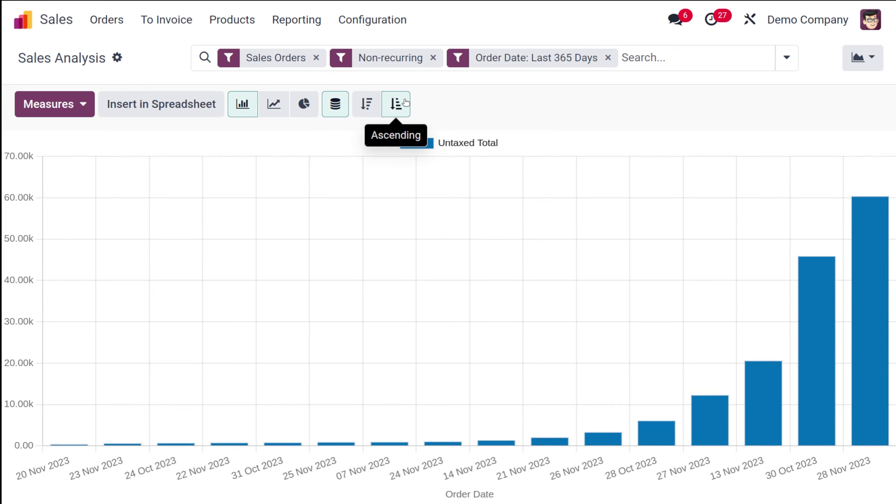
{"action": "left_click", "coordinate": [407, 100]}
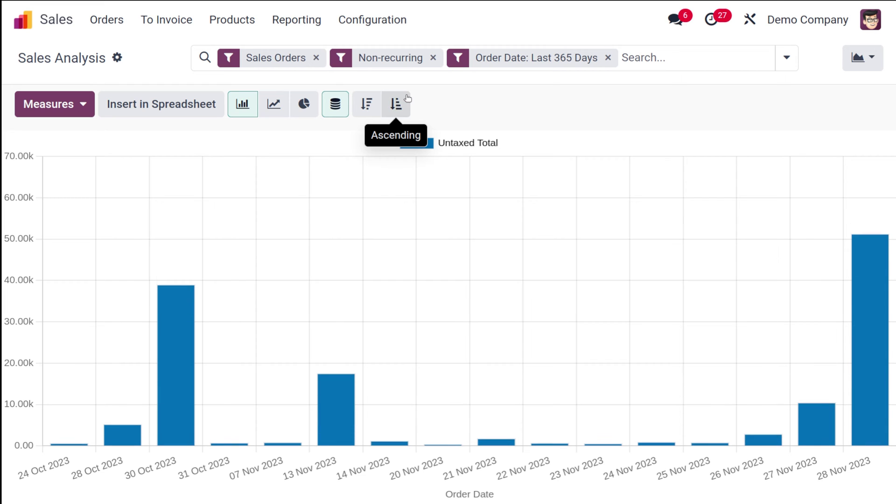
Turn off stacking and switch to a line chart, trying the cumulative option on and off.
{"action": "left_click", "coordinate": [326, 109]}
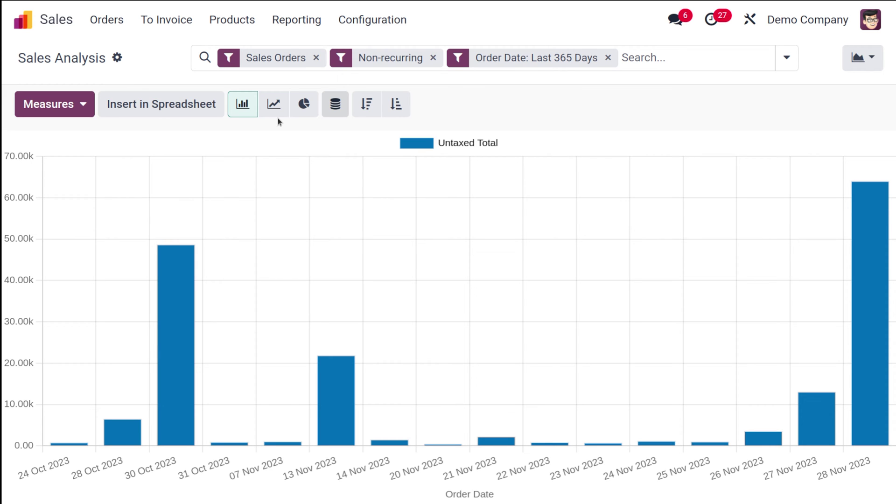
{"action": "left_click", "coordinate": [237, 108]}
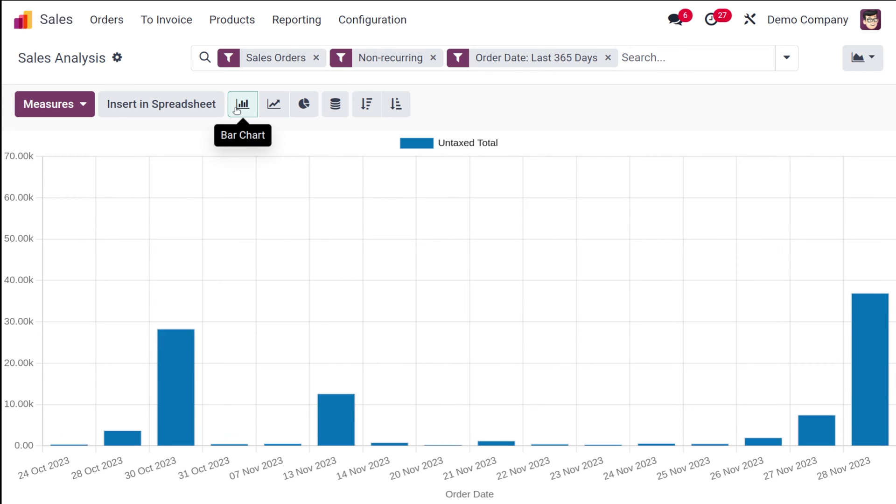
{"action": "left_click", "coordinate": [277, 108]}
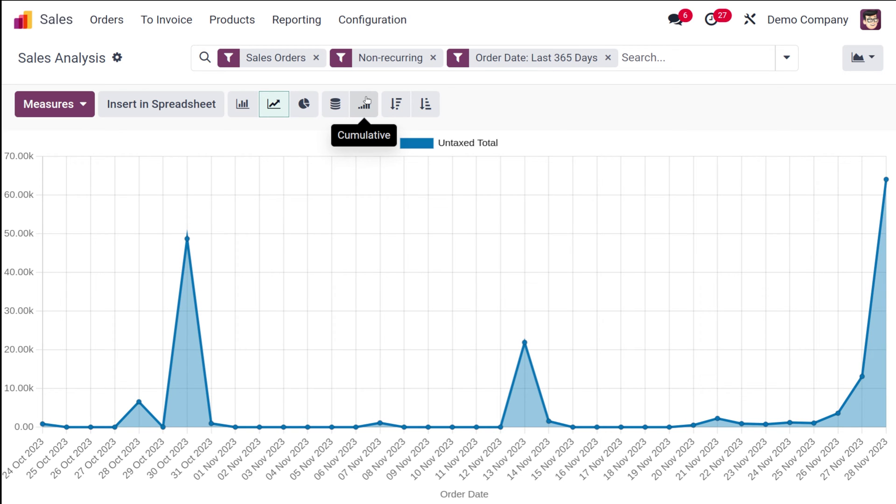
{"action": "left_click", "coordinate": [366, 102]}
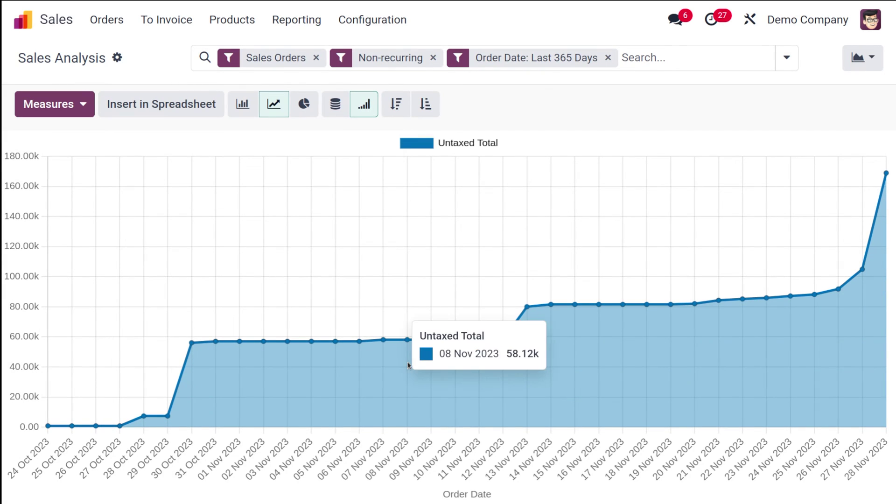
{"action": "left_click", "coordinate": [354, 111]}
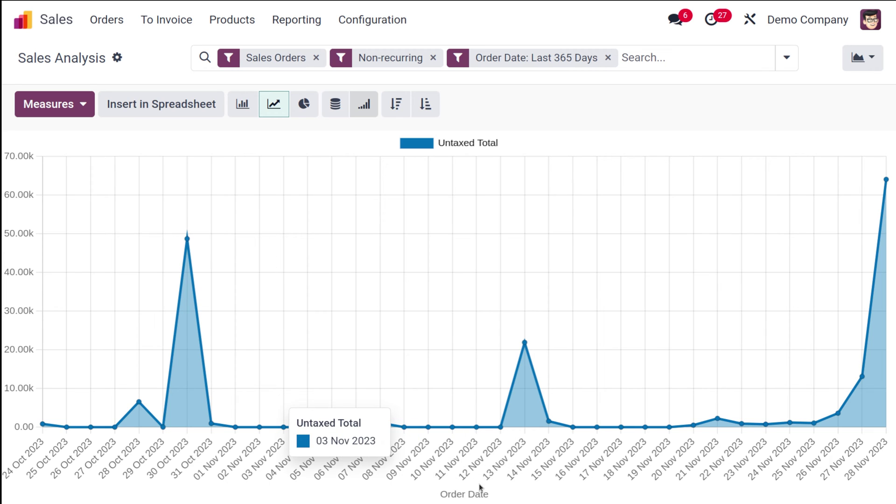
Set the line chart's measure to Qty Delivered and inspect its peak on the graph.
{"action": "left_click", "coordinate": [49, 107]}
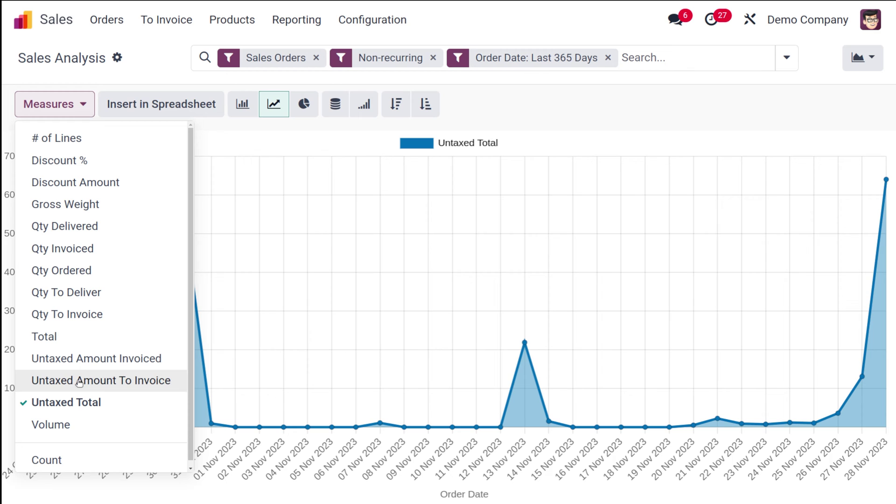
{"action": "left_click", "coordinate": [87, 232]}
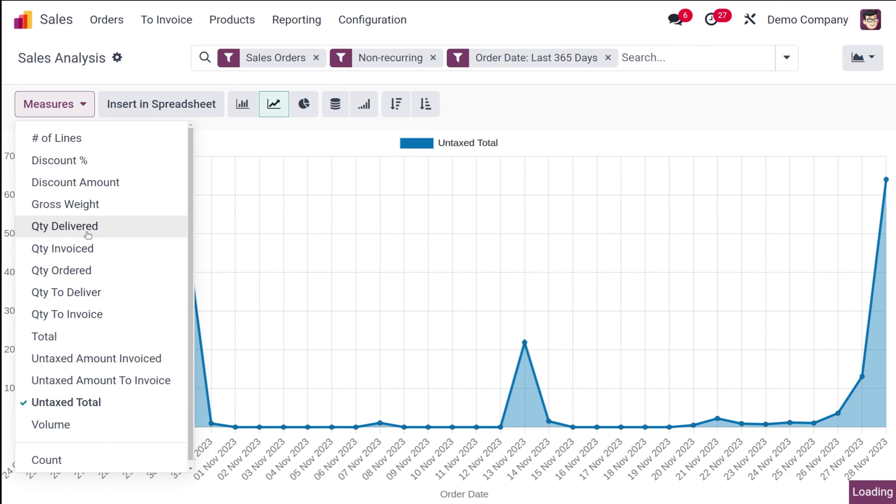
{"action": "left_click", "coordinate": [246, 138]}
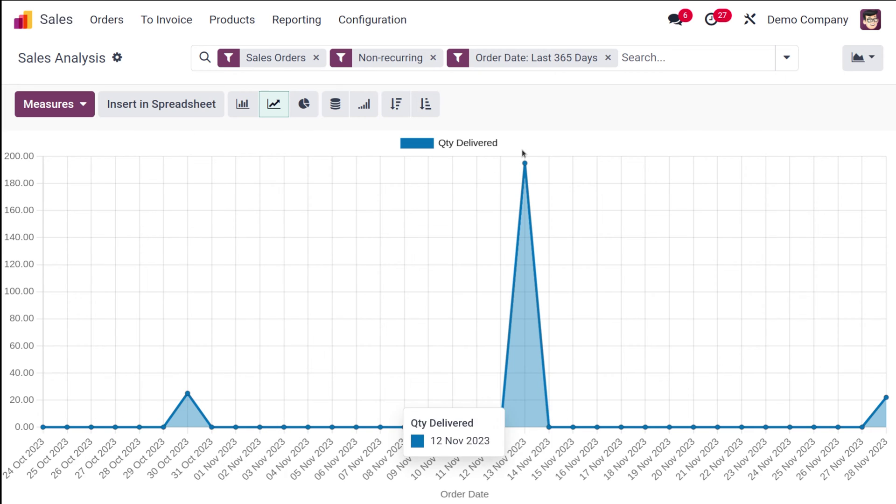
{"action": "mouse_move", "coordinate": [524, 173]}
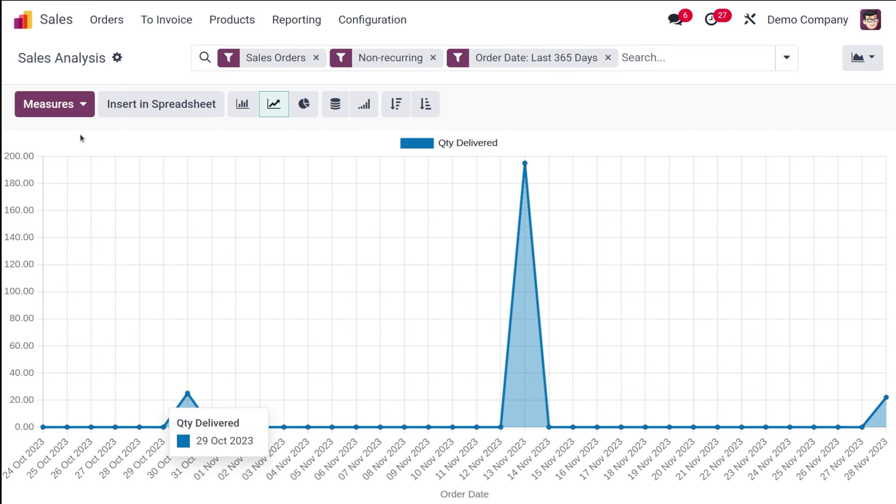
Change the line chart's measure to Qty To Deliver.
{"action": "left_click", "coordinate": [56, 112]}
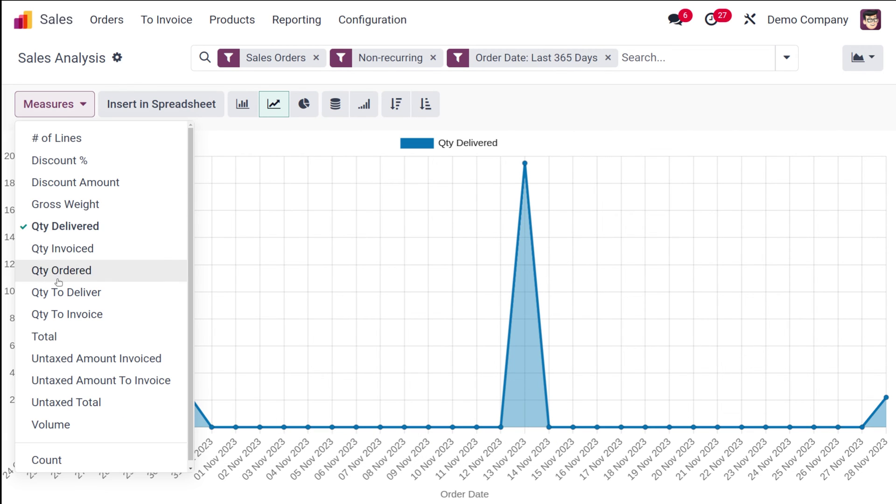
{"action": "left_click", "coordinate": [63, 293]}
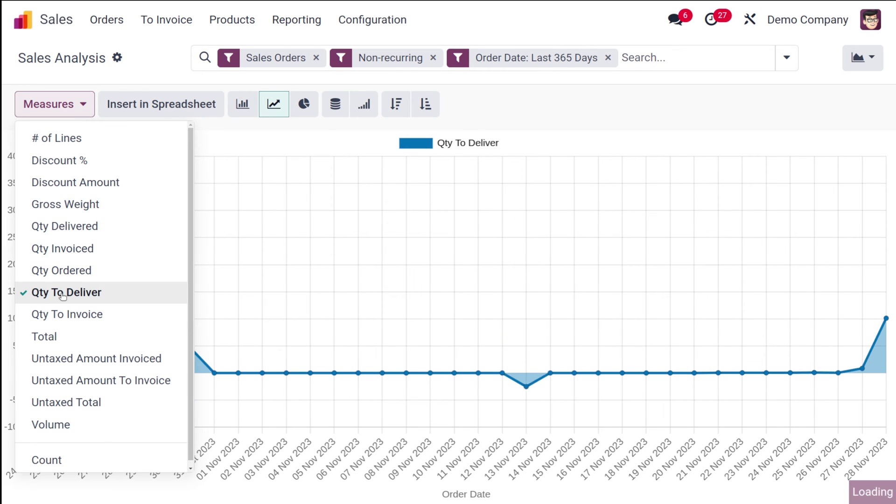
{"action": "left_click", "coordinate": [299, 135]}
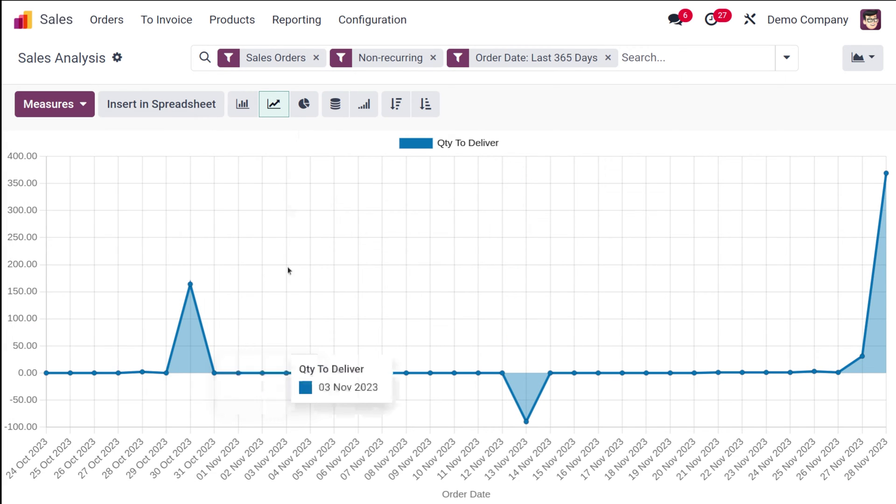
Plot the Qty Invoiced measure on the line chart, and replace it with Qty To Invoice.
{"action": "left_click", "coordinate": [50, 104]}
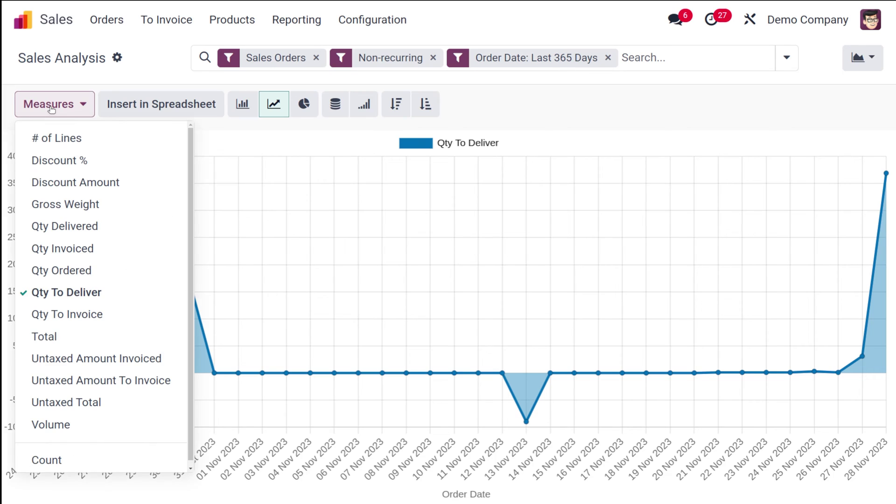
{"action": "left_click", "coordinate": [68, 254]}
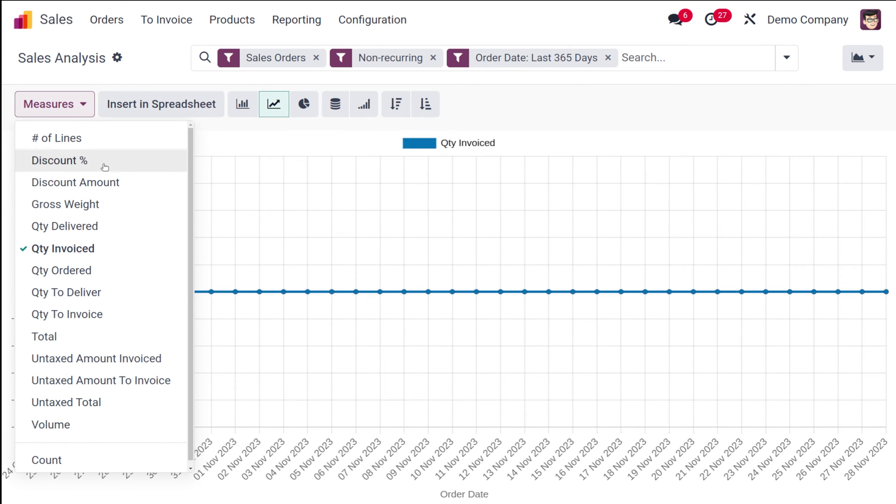
{"action": "left_click", "coordinate": [91, 315]}
{"action": "left_click", "coordinate": [292, 129]}
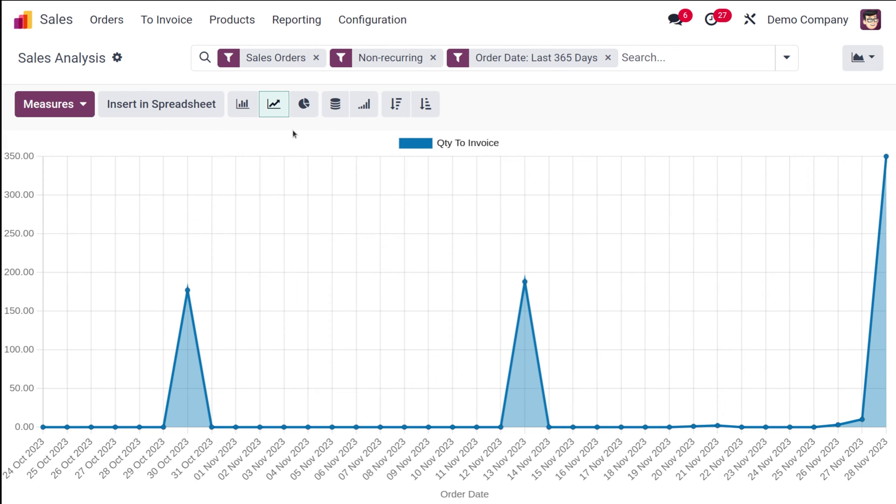
Switch the graph to a pie chart and set its measure to Untaxed Amount To Invoice after trying Qty Ordered.
{"action": "left_click", "coordinate": [242, 103]}
{"action": "left_click", "coordinate": [305, 104]}
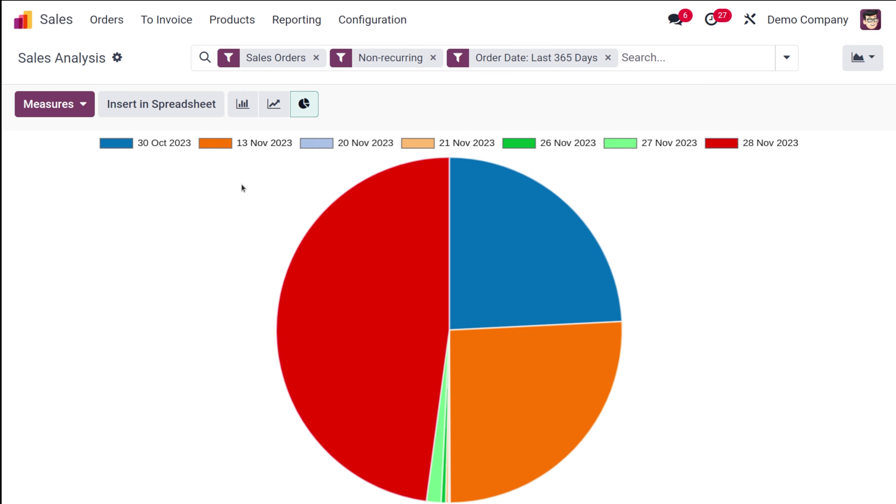
{"action": "left_click", "coordinate": [80, 107]}
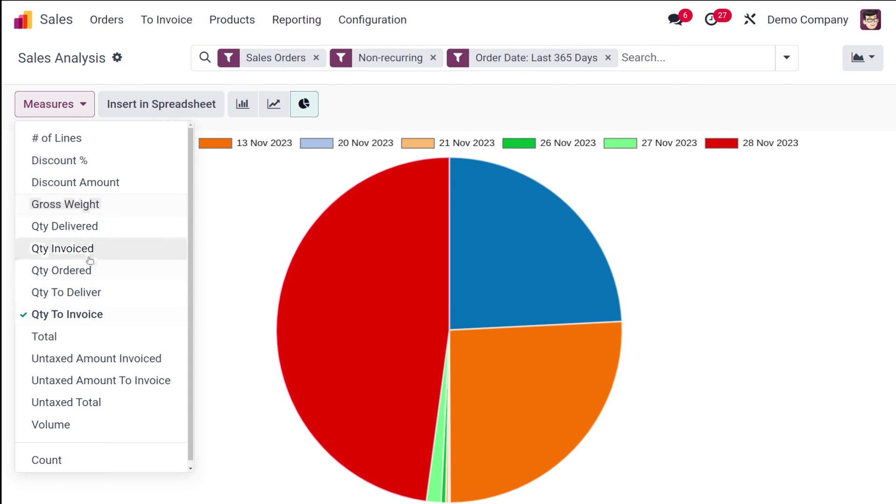
{"action": "left_click", "coordinate": [83, 272]}
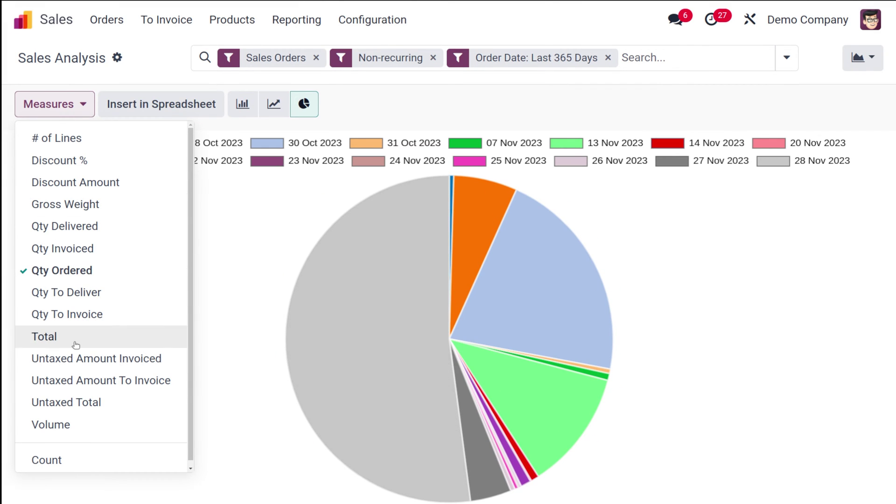
{"action": "left_click", "coordinate": [81, 382]}
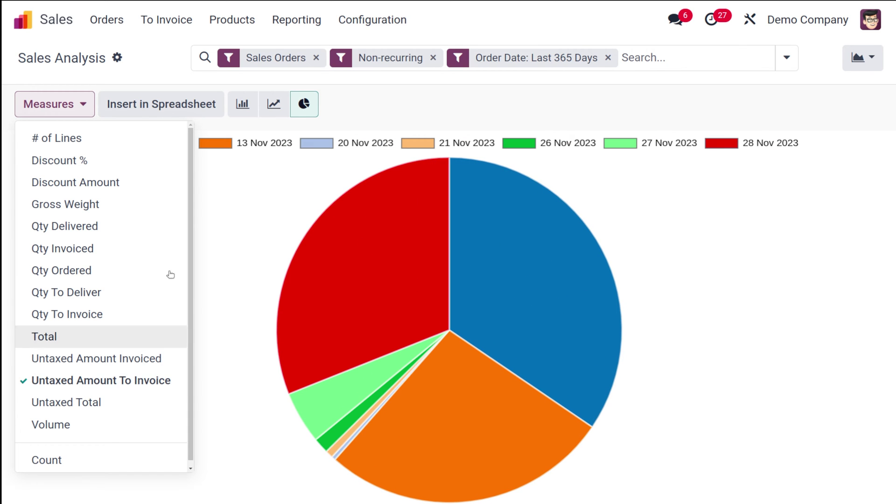
{"action": "left_click", "coordinate": [282, 194]}
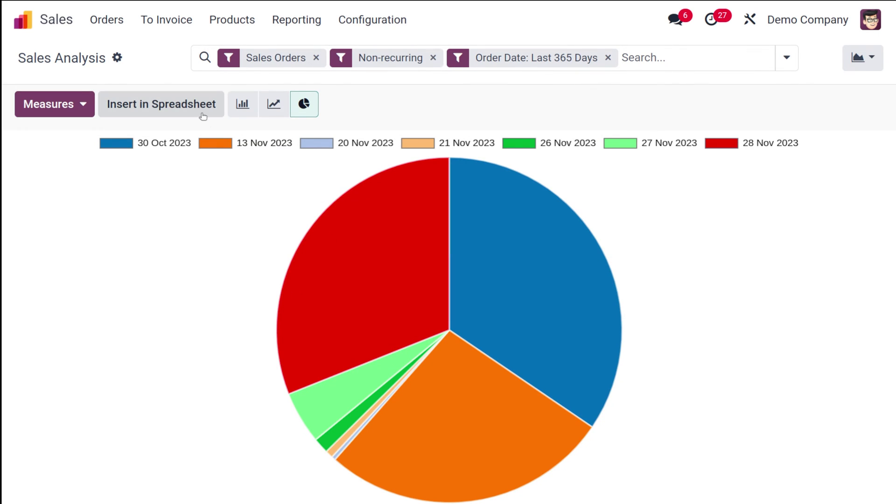
Insert the Sales Analysis graph into a new blank spreadsheet.
{"action": "left_click", "coordinate": [147, 111]}
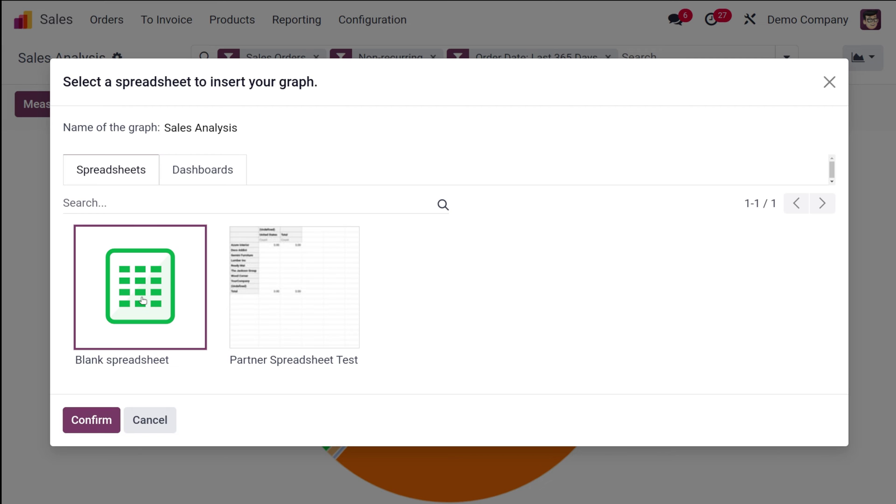
{"action": "left_click", "coordinate": [84, 422]}
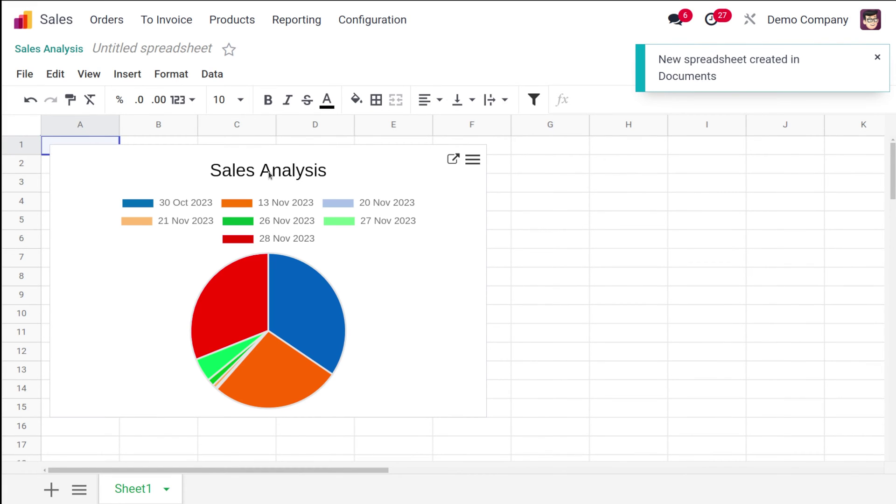
Move the Sales Analysis chart away from column A and enlarge it to span about columns C to I, rows 2 to 17.
{"action": "left_click_drag", "start_coordinate": [123, 154], "coordinate": [314, 163]}
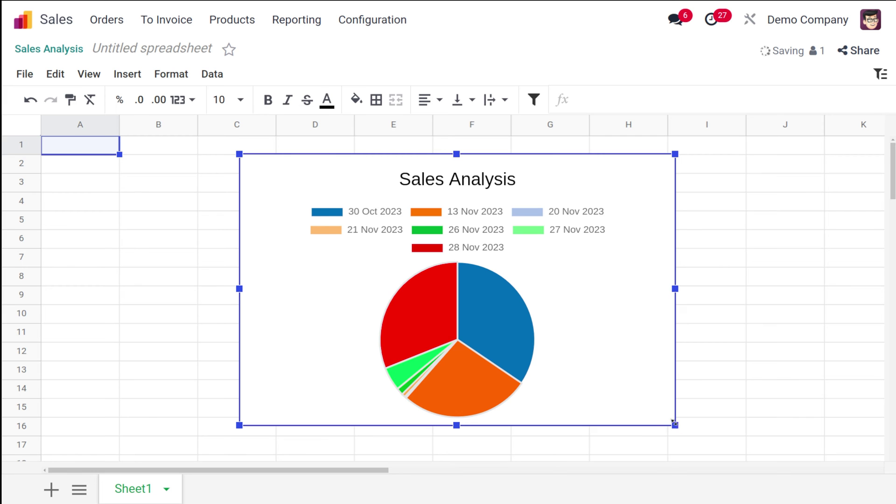
{"action": "left_click_drag", "start_coordinate": [675, 424], "coordinate": [725, 455]}
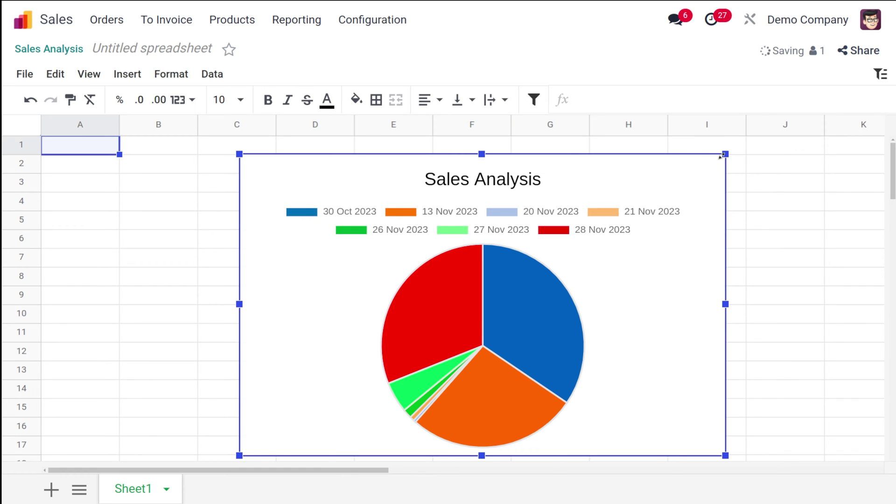
{"action": "left_click_drag", "start_coordinate": [725, 154], "coordinate": [745, 156]}
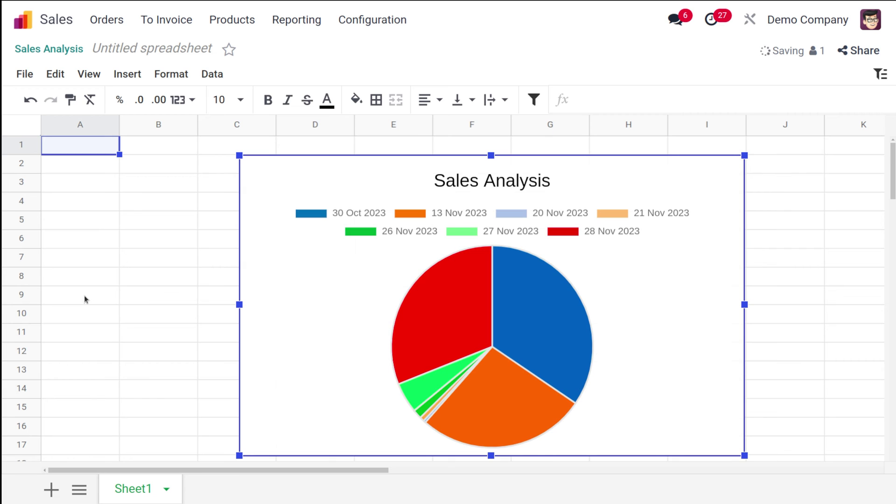
{"action": "left_click_drag", "start_coordinate": [239, 156], "coordinate": [195, 157]}
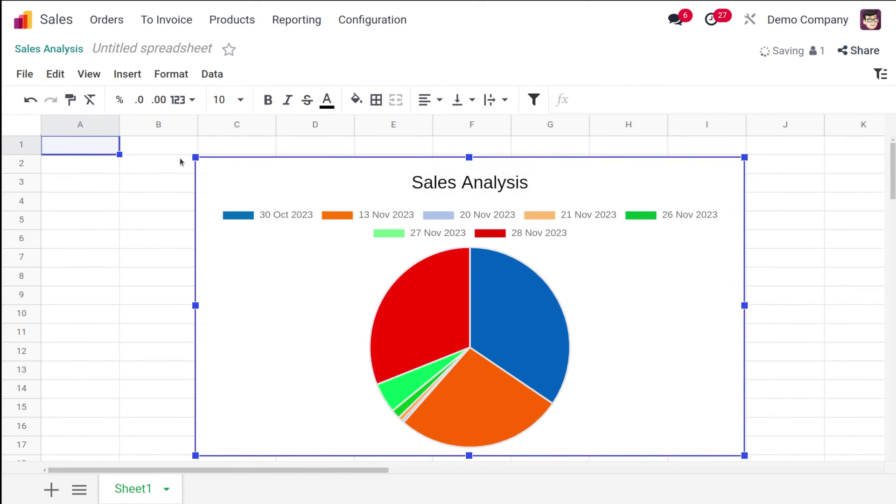
Return to the Sales Analysis report and display its graph as a bar chart after trying the line and pie types.
{"action": "left_click", "coordinate": [70, 56]}
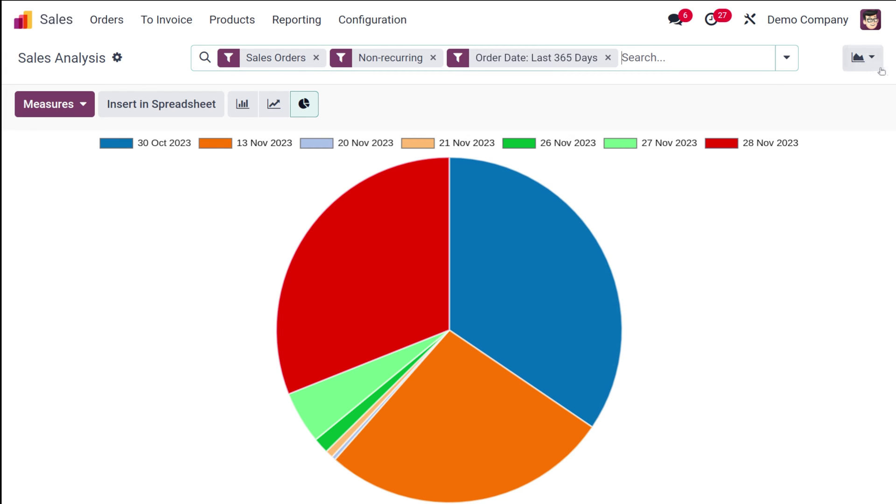
{"action": "left_click", "coordinate": [853, 57]}
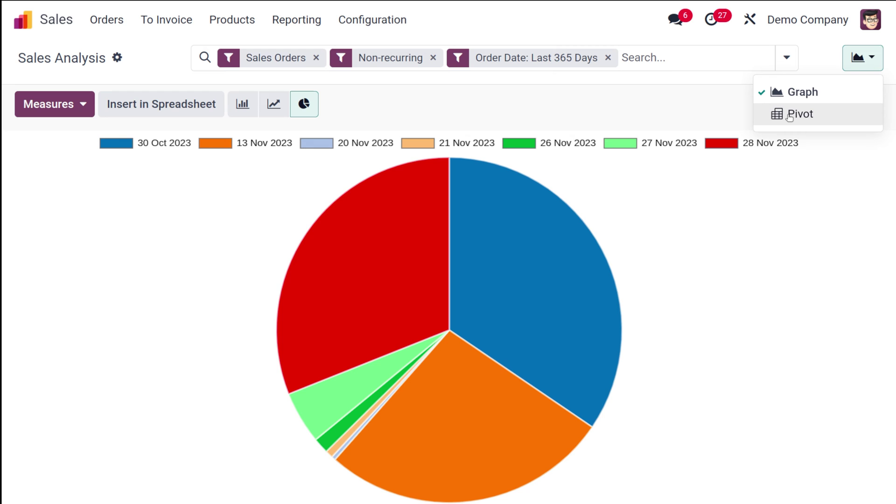
{"action": "left_click", "coordinate": [591, 209]}
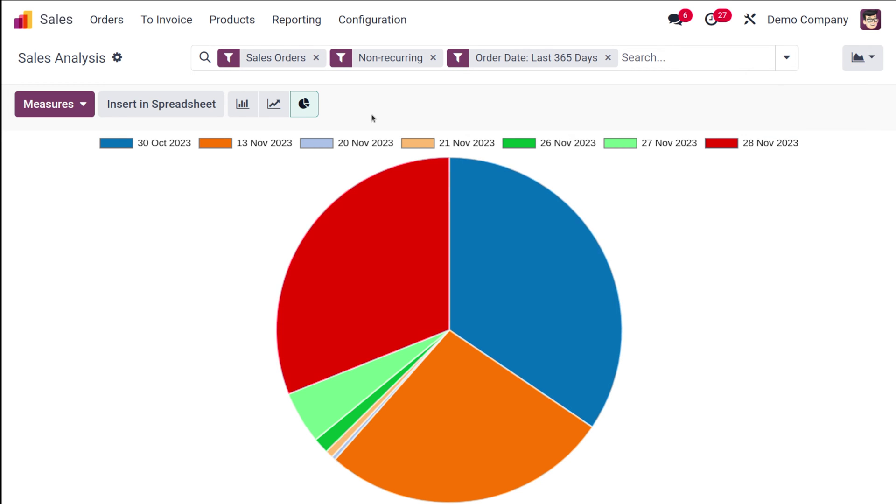
{"action": "left_click", "coordinate": [275, 109]}
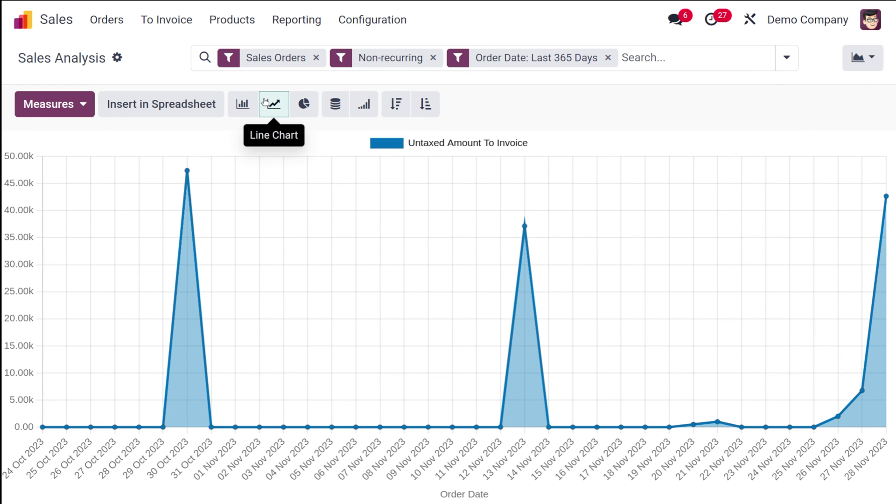
{"action": "left_click", "coordinate": [304, 102]}
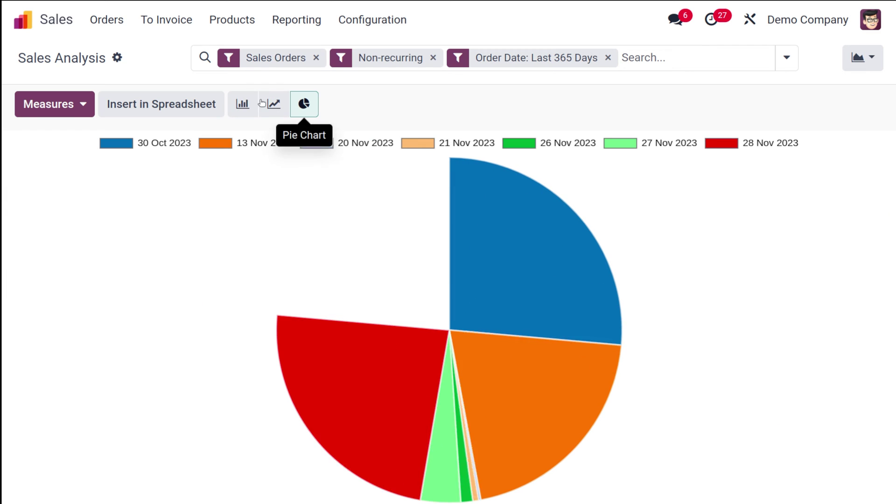
{"action": "left_click", "coordinate": [232, 102]}
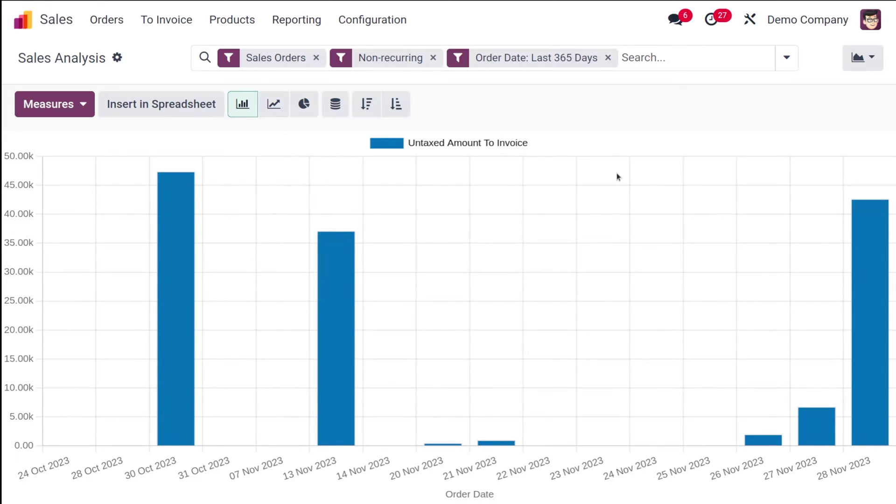
Switch the Sales Analysis report to the pivot view and add the Qty Delivered measure.
{"action": "left_click", "coordinate": [863, 57]}
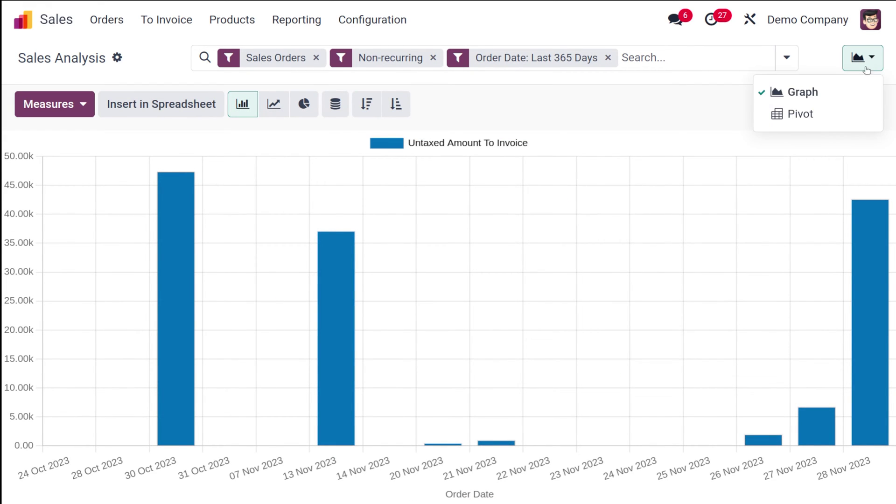
{"action": "left_click", "coordinate": [828, 114]}
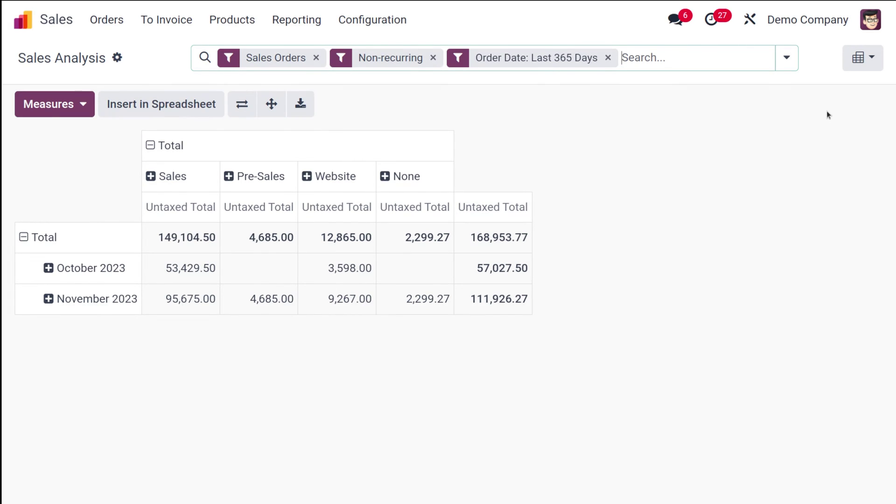
{"action": "left_click", "coordinate": [70, 106]}
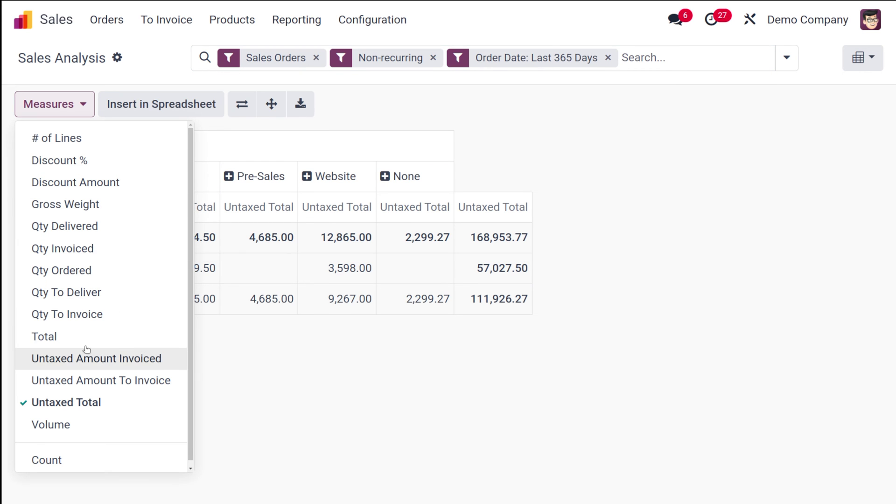
{"action": "left_click", "coordinate": [102, 226]}
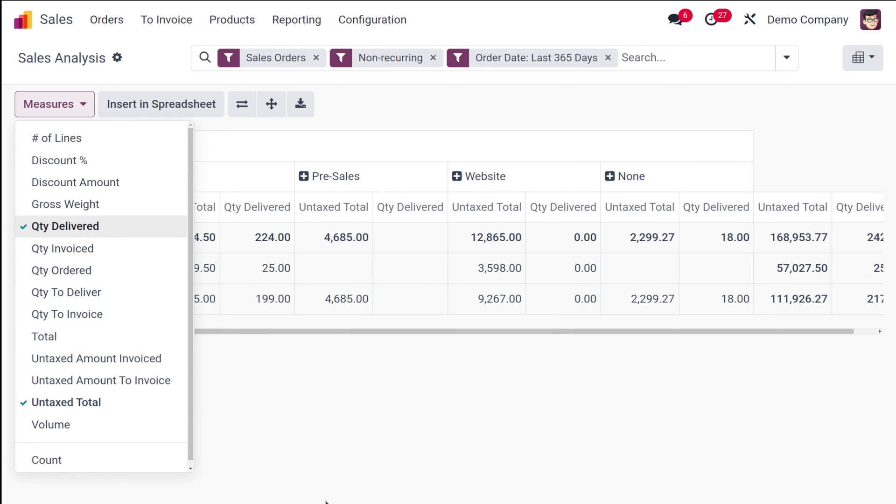
{"action": "left_click", "coordinate": [214, 402]}
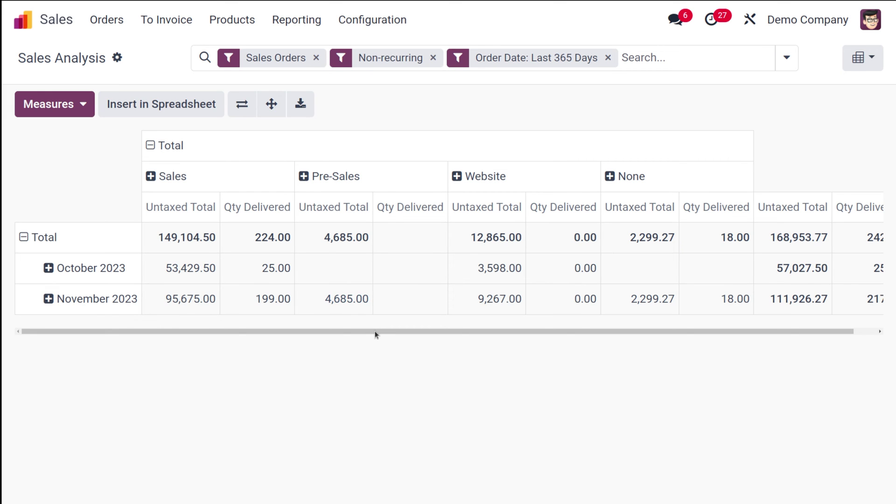
Flip the pivot table's axes and add the Qty To Invoice measure.
{"action": "left_click", "coordinate": [239, 107]}
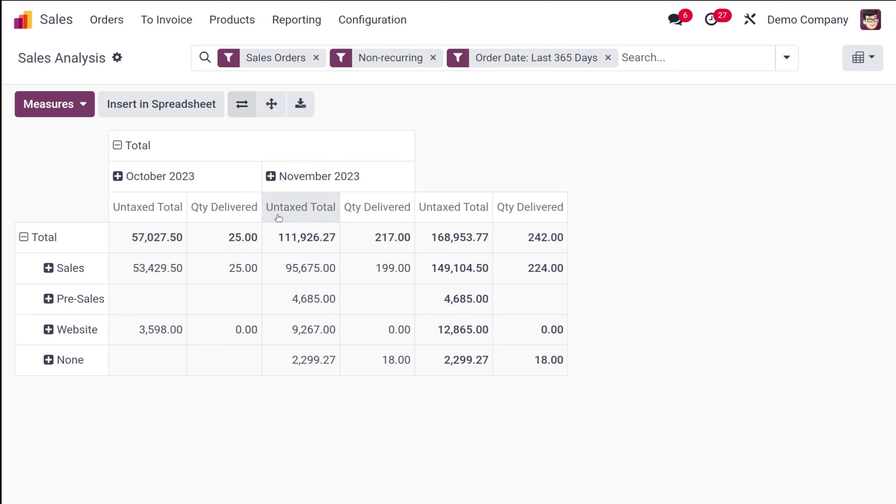
{"action": "left_click", "coordinate": [65, 103]}
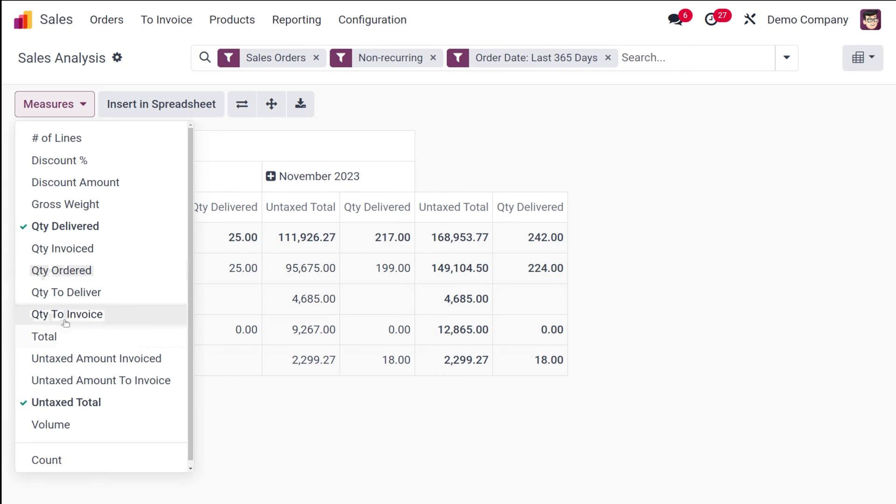
{"action": "left_click", "coordinate": [65, 315]}
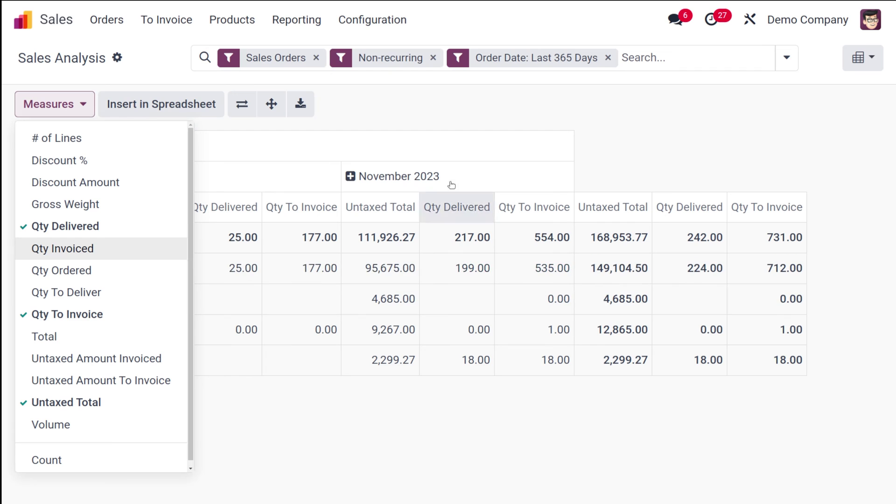
{"action": "left_click", "coordinate": [360, 462]}
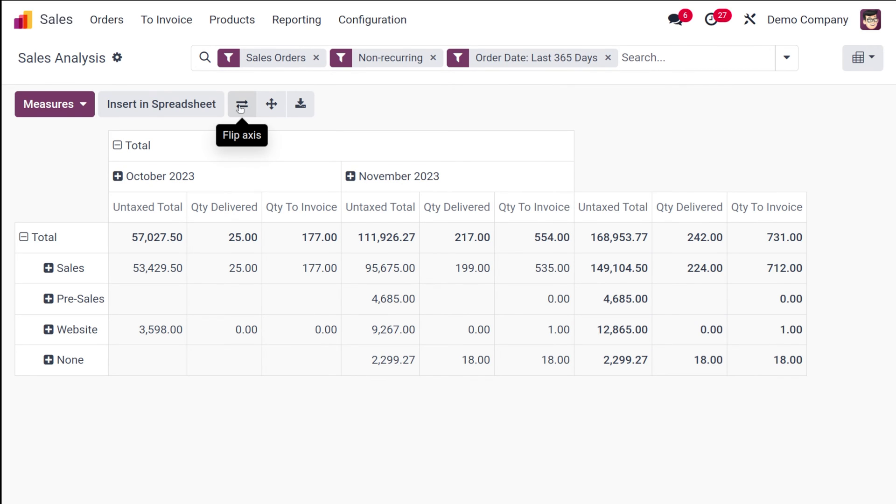
Start inserting the pivot into a spreadsheet and cancel it, and download the pivot table instead.
{"action": "left_click", "coordinate": [157, 109]}
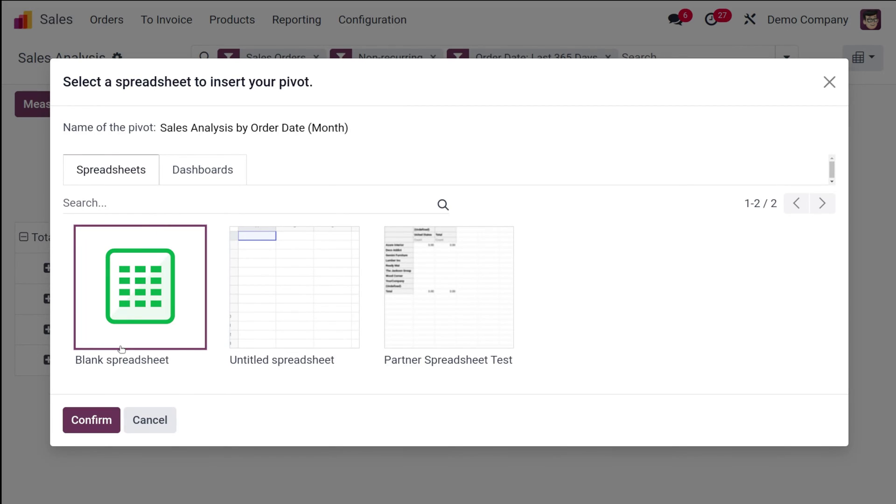
{"action": "left_click", "coordinate": [149, 421]}
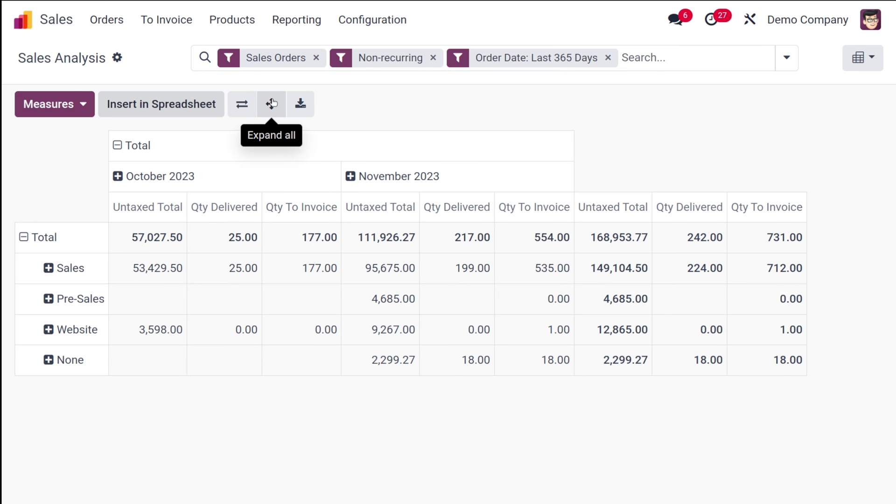
{"action": "left_click", "coordinate": [300, 105]}
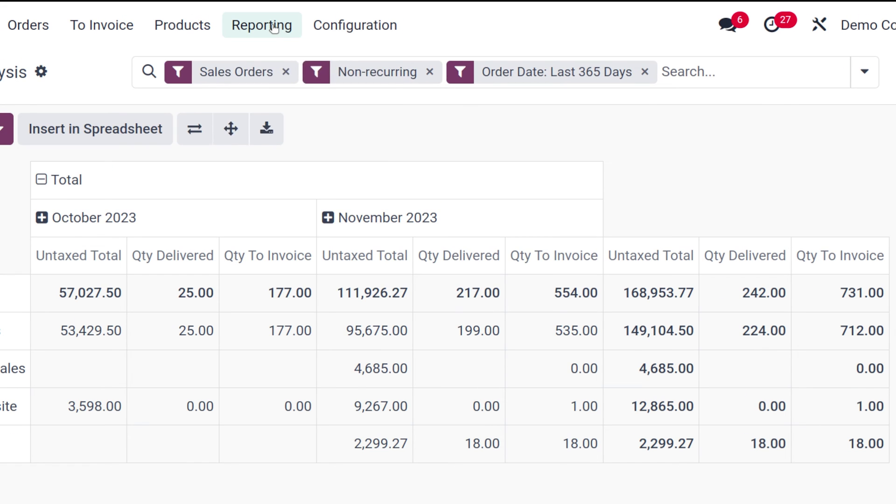
Open the Salespersons sales report and examine the untaxed total of each salesperson's bar.
{"action": "left_click", "coordinate": [274, 28]}
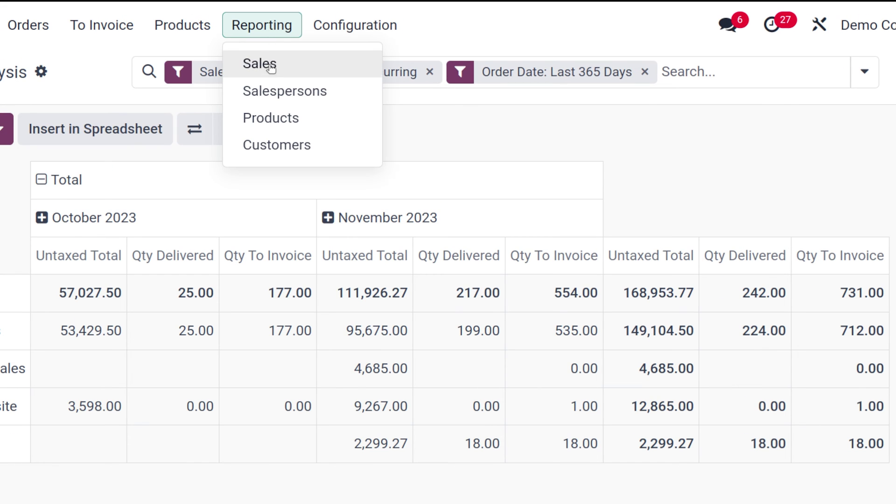
{"action": "left_click", "coordinate": [316, 91]}
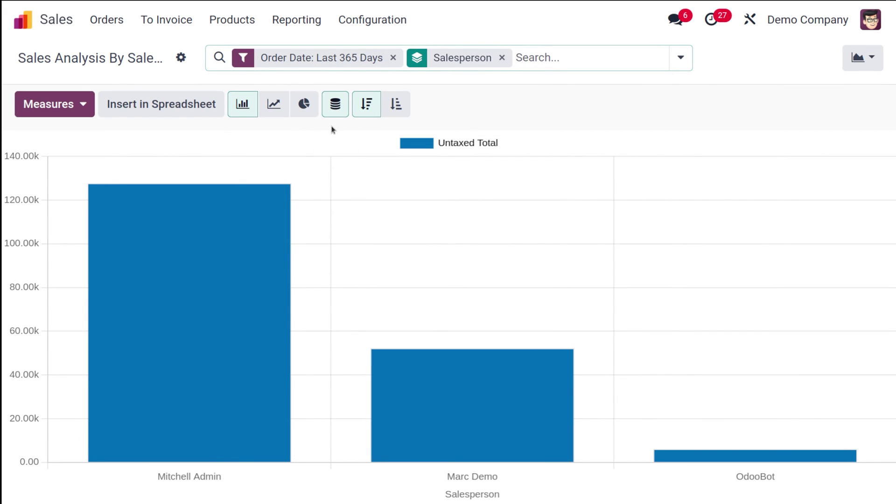
{"action": "mouse_move", "coordinate": [247, 414]}
{"action": "mouse_move", "coordinate": [492, 406]}
{"action": "mouse_move", "coordinate": [258, 350]}
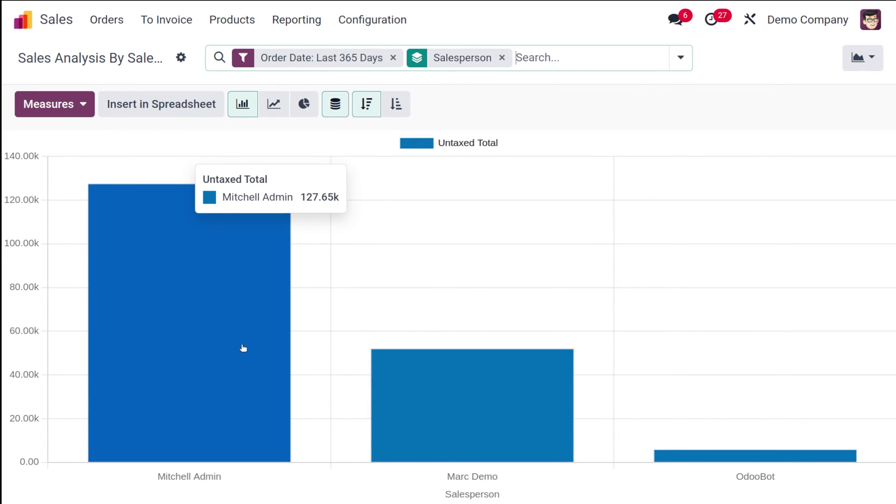
Set the salesperson graph's measure to Qty Delivered after trying Qty To Invoice.
{"action": "left_click", "coordinate": [82, 109]}
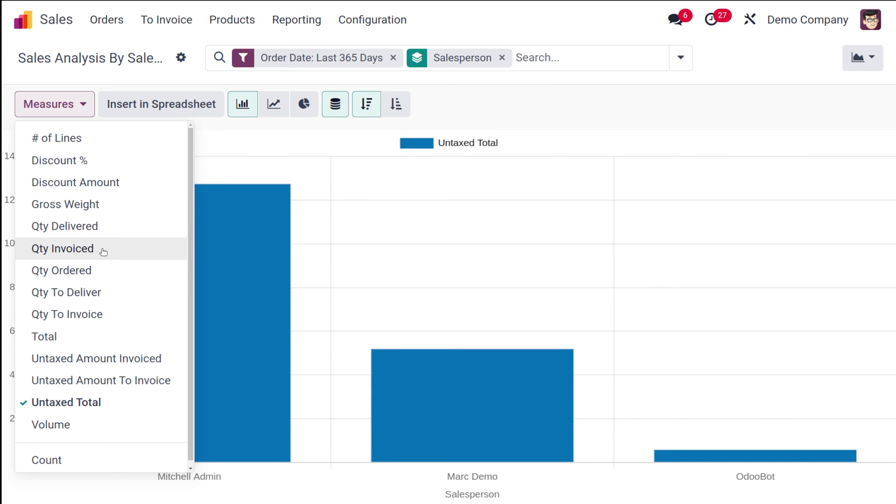
{"action": "left_click", "coordinate": [113, 319]}
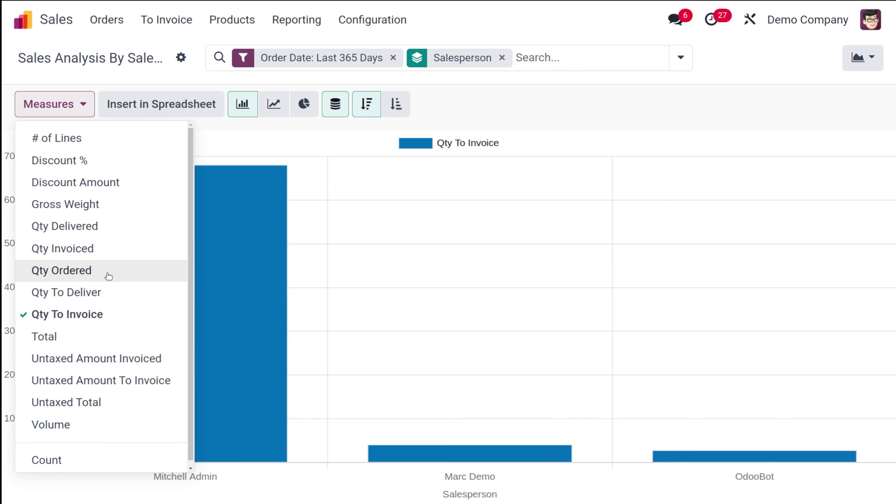
{"action": "left_click", "coordinate": [89, 226]}
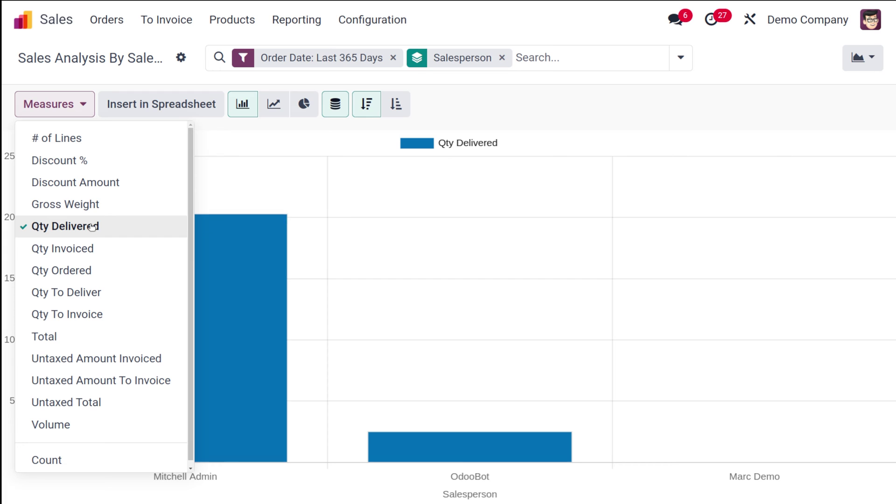
{"action": "left_click", "coordinate": [345, 499]}
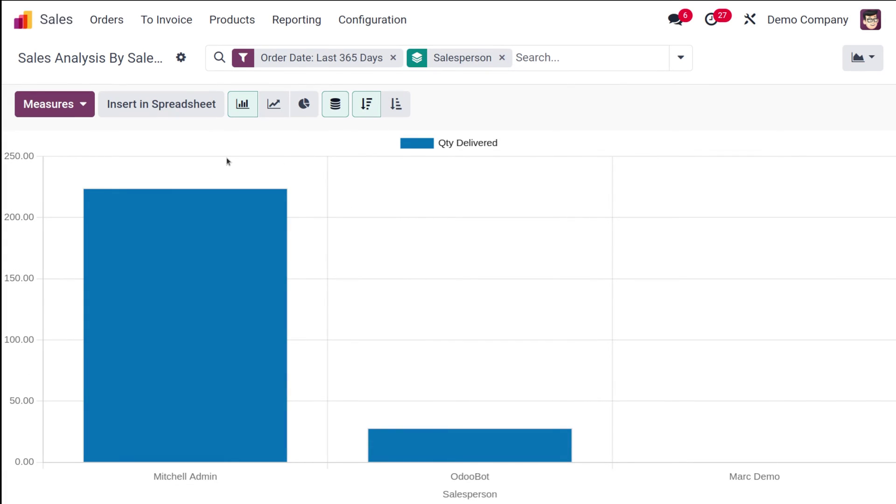
Show the salesperson graph as a pie chart and as a line chart, toggling the line chart's Cumulative and Stacked options.
{"action": "left_click", "coordinate": [285, 108]}
{"action": "left_click", "coordinate": [302, 105]}
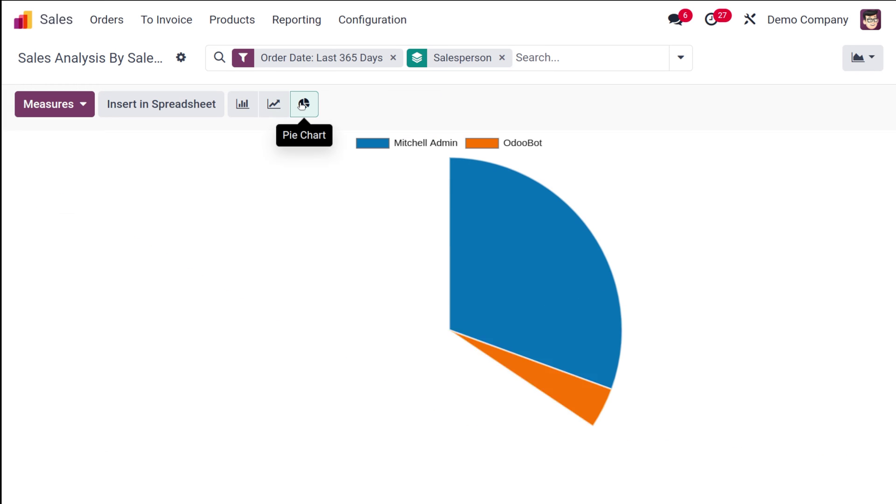
{"action": "left_click", "coordinate": [273, 104]}
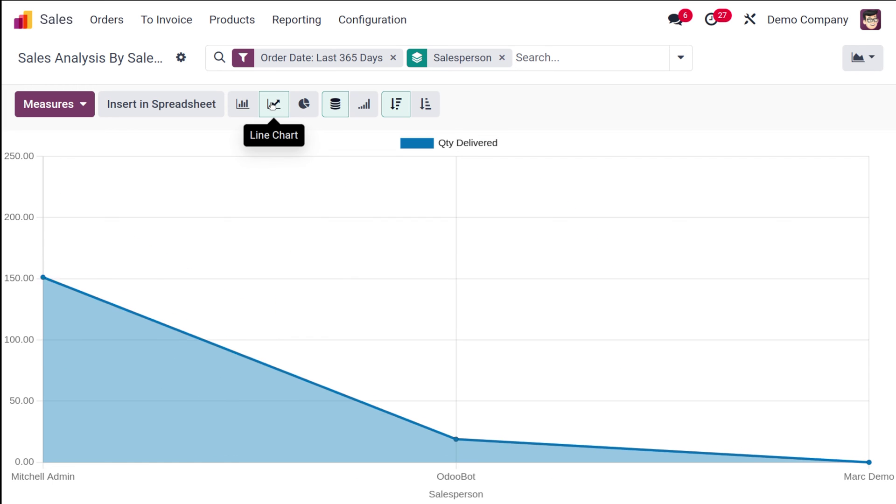
{"action": "left_click", "coordinate": [360, 107]}
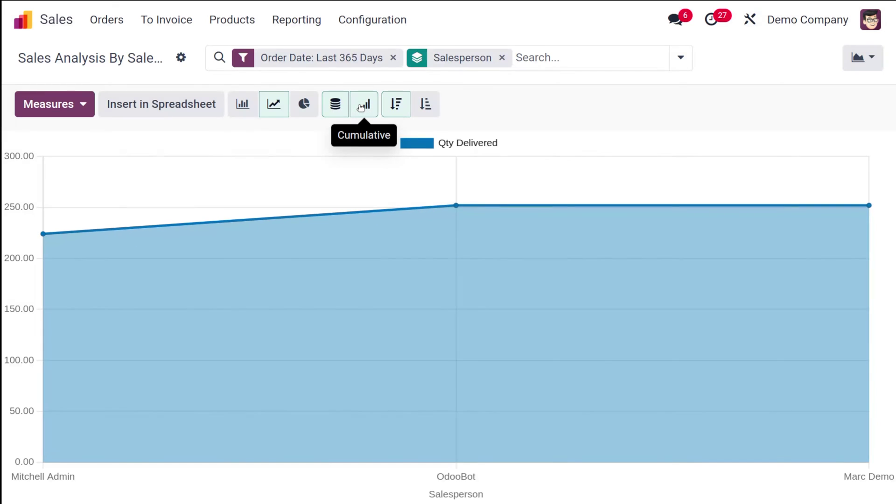
{"action": "left_click", "coordinate": [336, 105]}
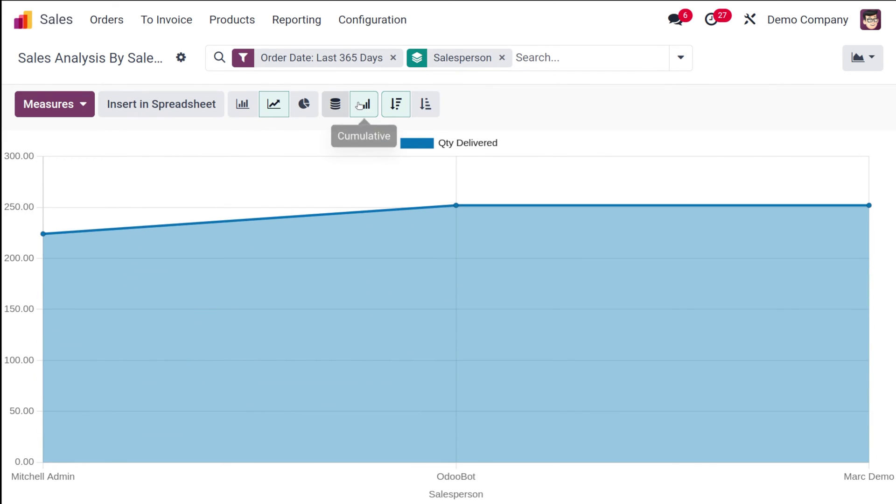
{"action": "left_click", "coordinate": [360, 105]}
Display the salesperson graph as a stacked bar chart in descending order after trying ascending order.
{"action": "left_click", "coordinate": [241, 104]}
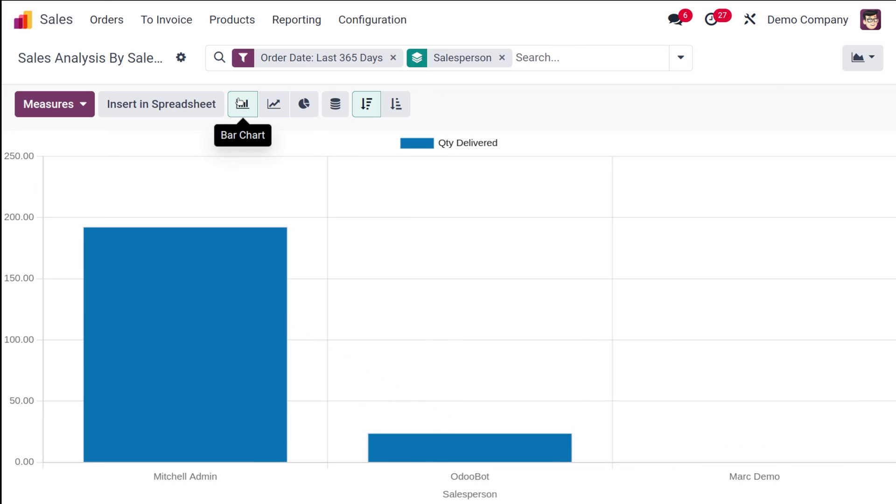
{"action": "left_click", "coordinate": [326, 110]}
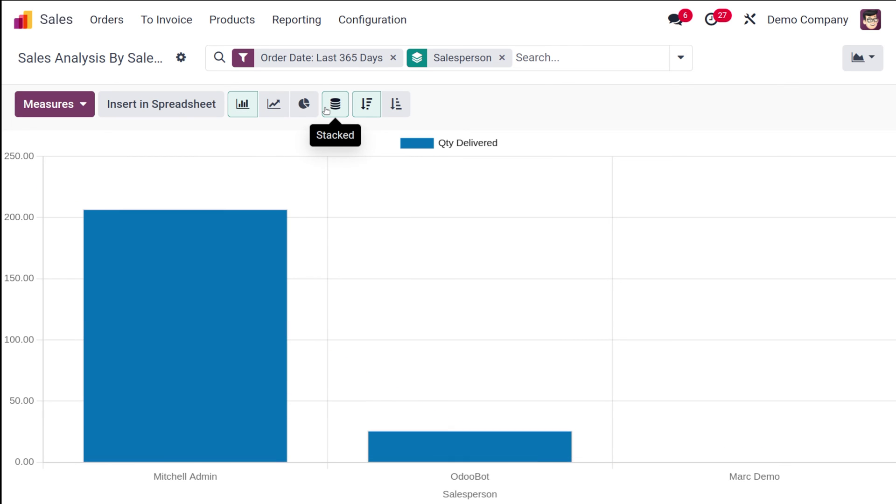
{"action": "left_click", "coordinate": [395, 103]}
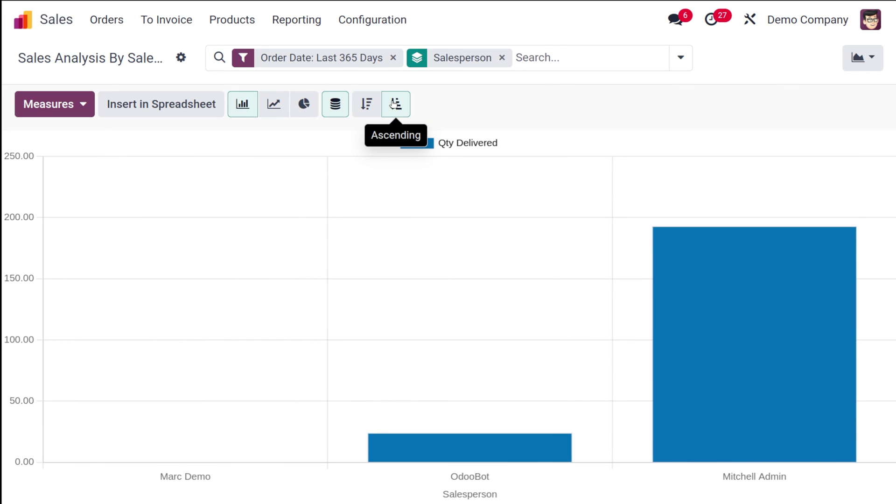
{"action": "left_click", "coordinate": [373, 104]}
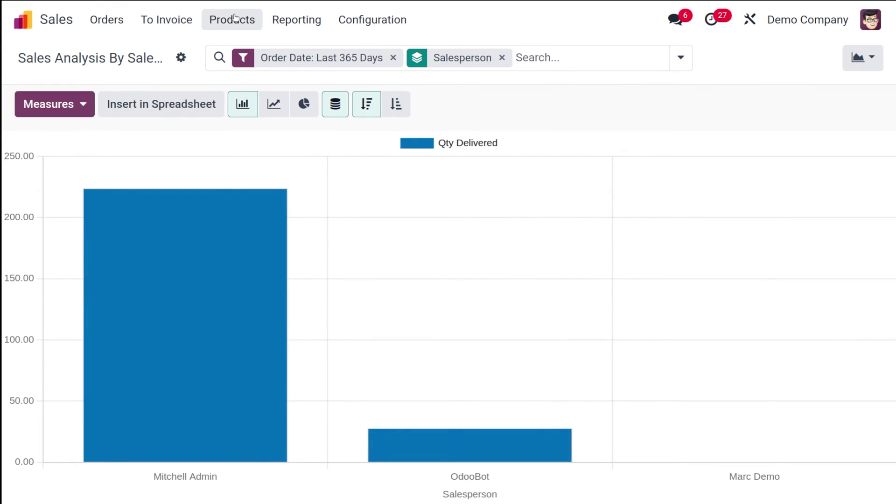
Switch the salesperson sales analysis to the pivot view.
{"action": "left_click", "coordinate": [873, 68]}
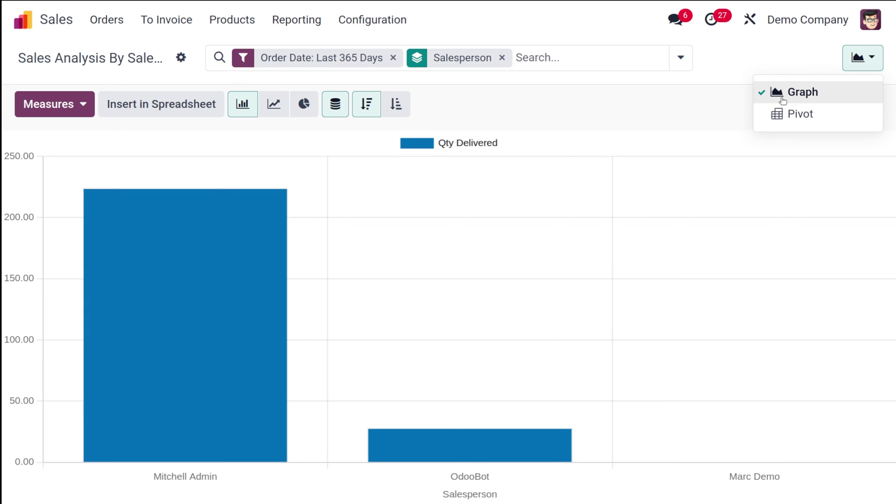
{"action": "left_click", "coordinate": [796, 114]}
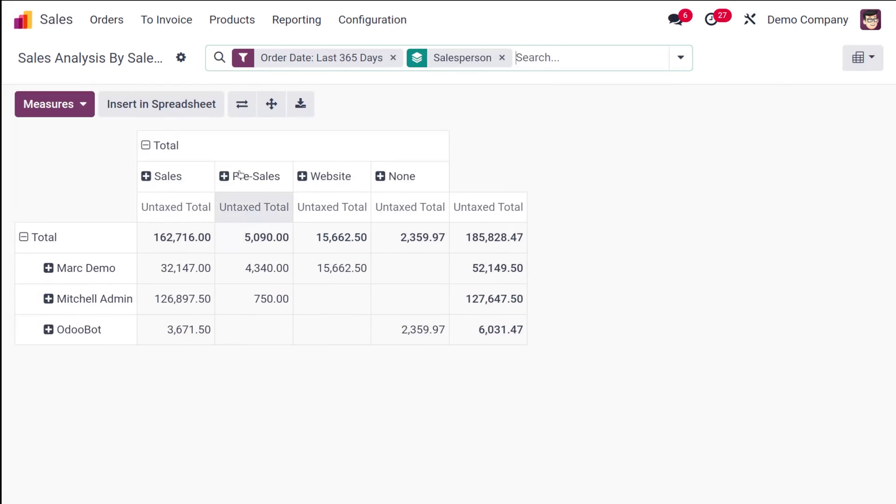
Add the Qty Invoiced and Qty Delivered measures to the salesperson pivot and flip its axes.
{"action": "left_click", "coordinate": [52, 110]}
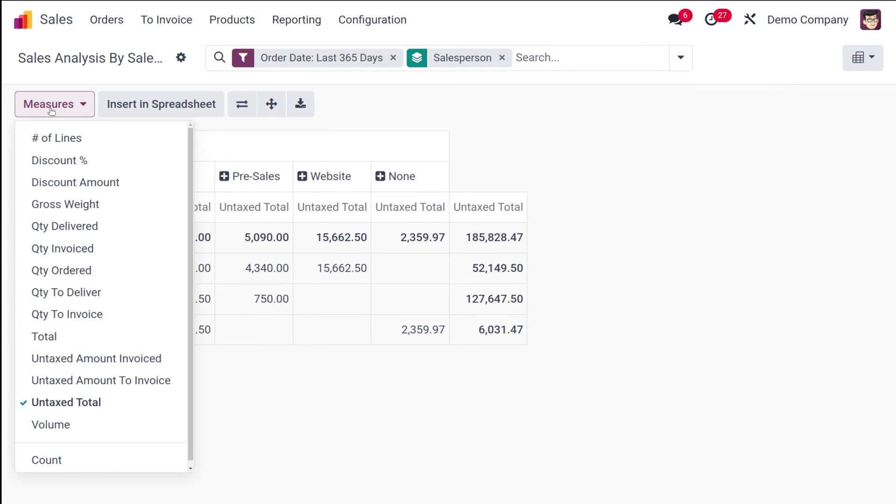
{"action": "left_click", "coordinate": [77, 255]}
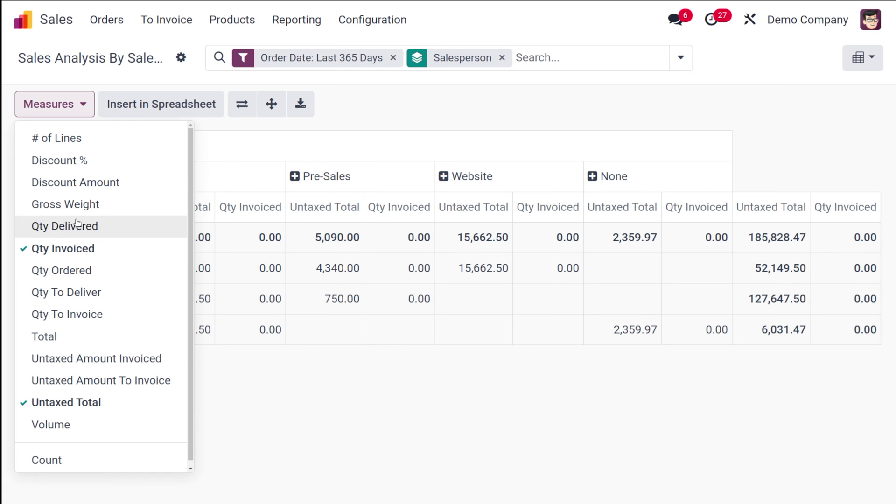
{"action": "left_click", "coordinate": [77, 226]}
{"action": "left_click", "coordinate": [286, 401]}
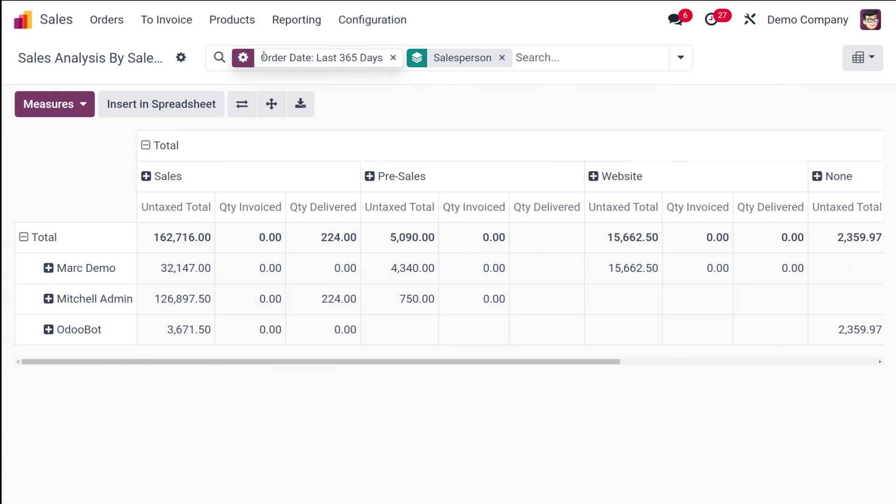
{"action": "left_click", "coordinate": [242, 104]}
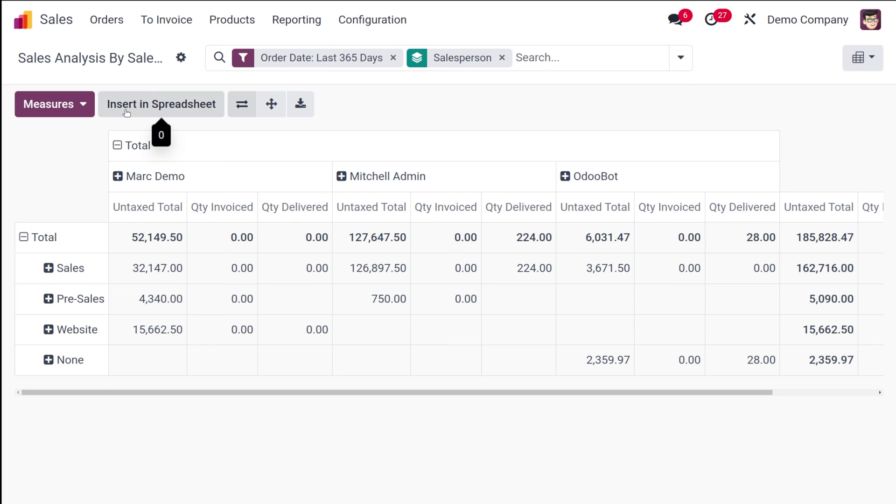
Look over the filter, group-by and favorites options available for the salesperson analysis.
{"action": "left_click", "coordinate": [692, 68]}
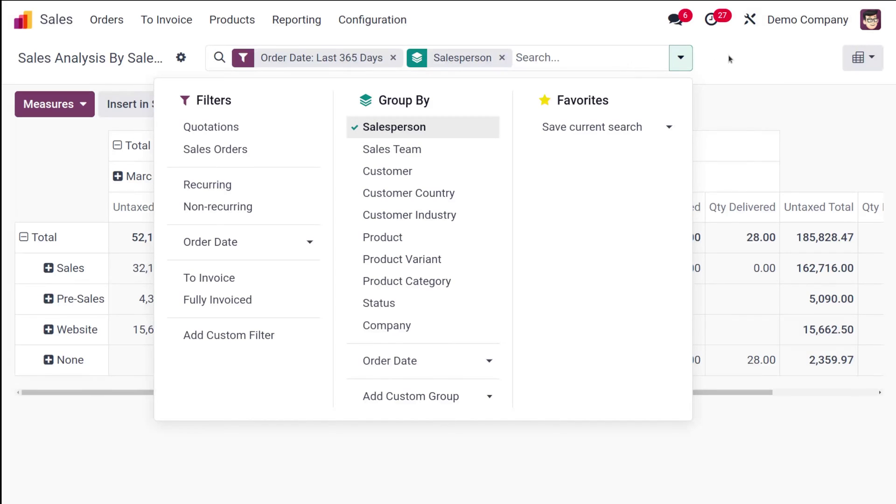
{"action": "left_click", "coordinate": [737, 68]}
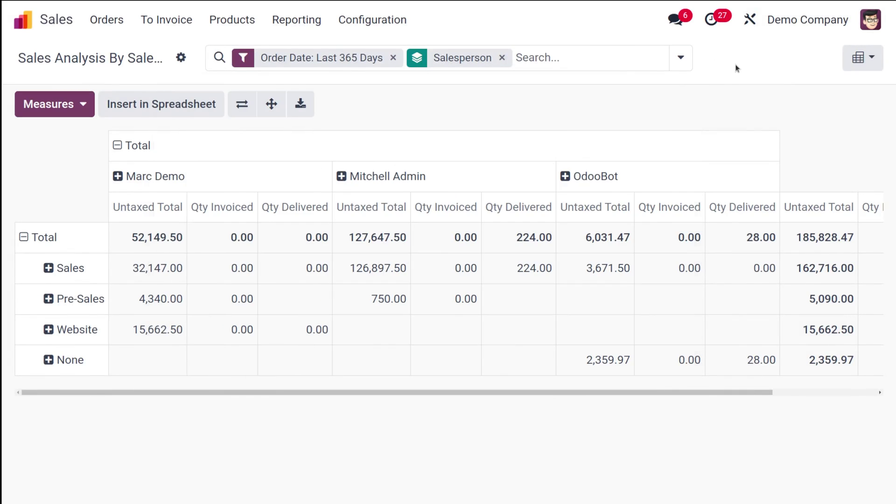
Open the Products sales analysis report and display its graph as a bar chart after trying the line chart.
{"action": "left_click", "coordinate": [287, 25]}
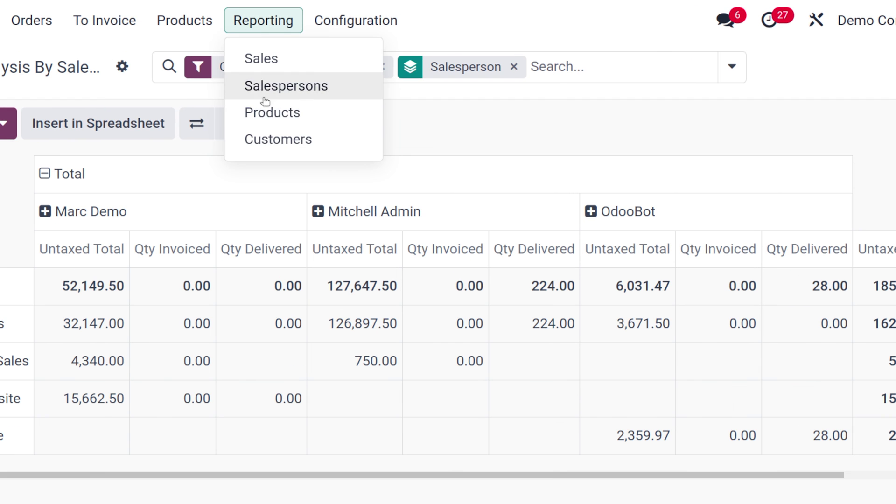
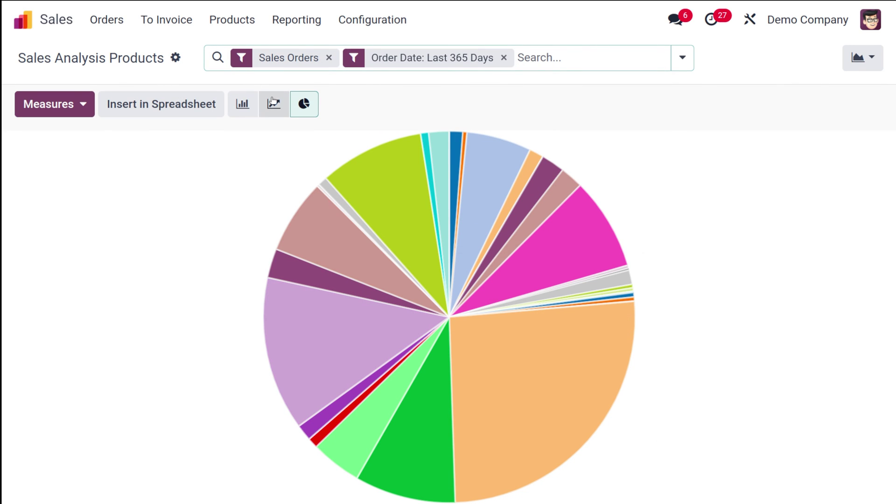
{"action": "left_click", "coordinate": [274, 103]}
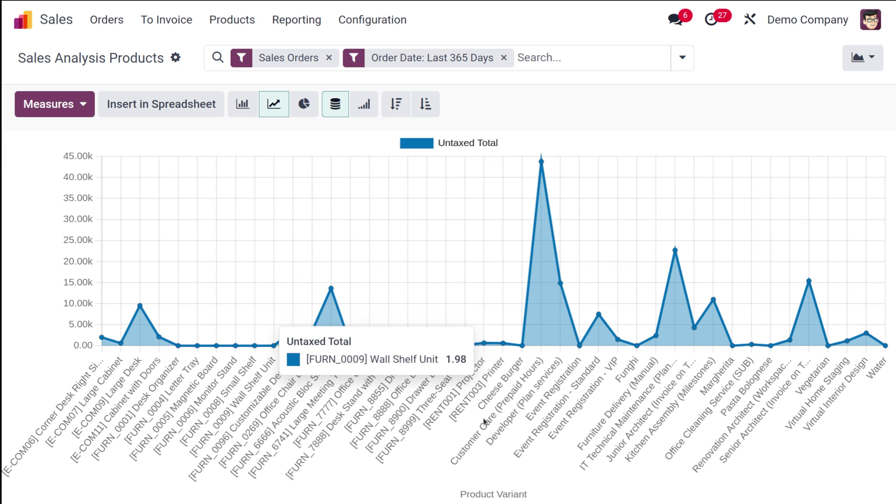
{"action": "left_click", "coordinate": [246, 114]}
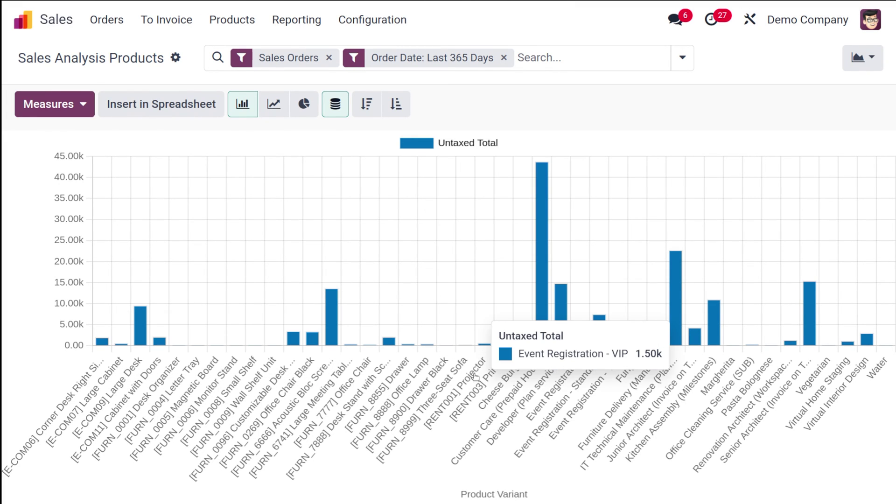
Set the product graph's measure to Gross Weight after trying Qty To Invoice.
{"action": "left_click", "coordinate": [36, 103]}
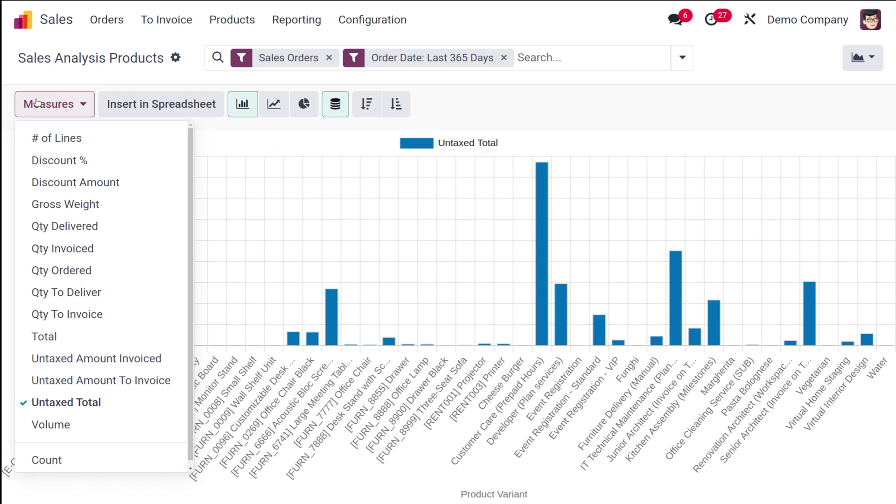
{"action": "left_click", "coordinate": [66, 313]}
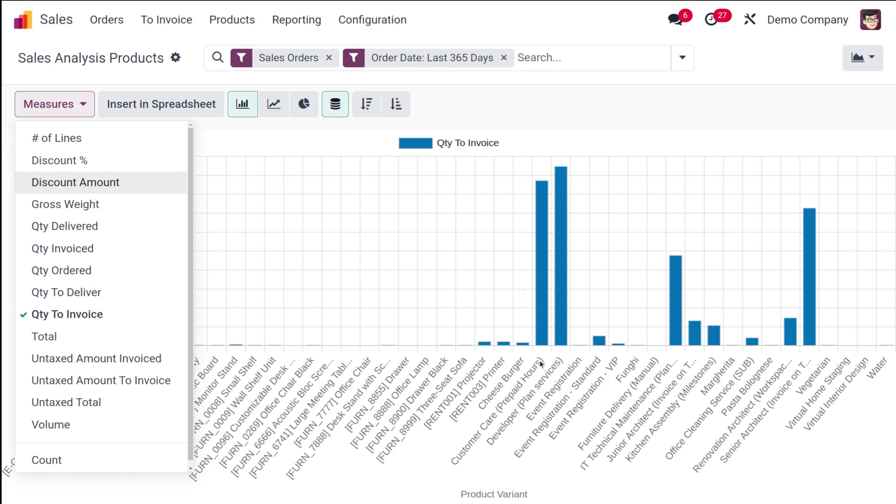
{"action": "left_click", "coordinate": [91, 210]}
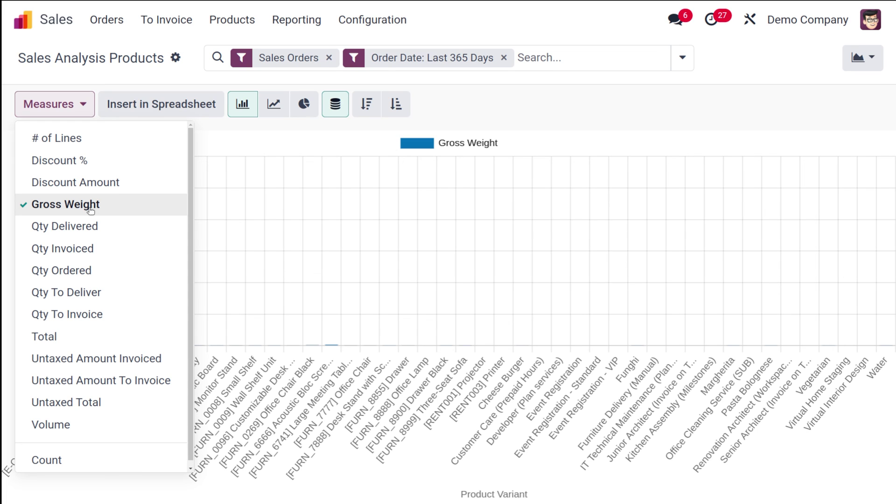
{"action": "left_click", "coordinate": [487, 95]}
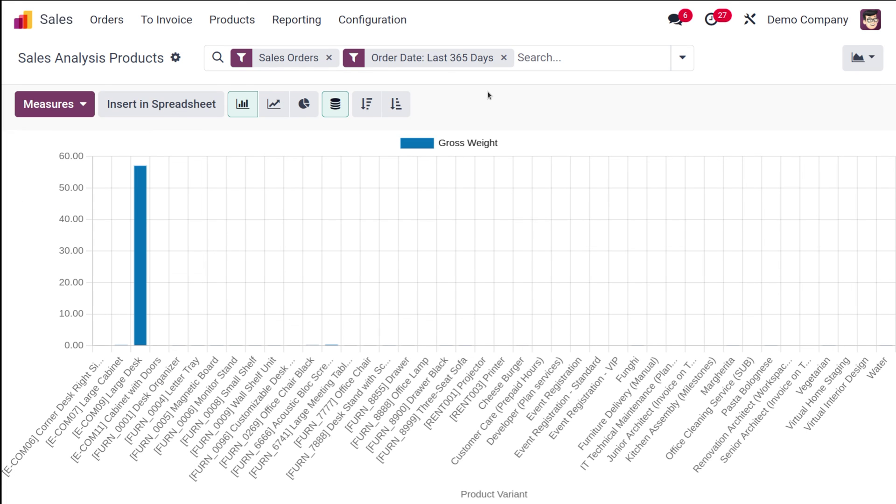
Inspect the Gross Weight of the Large Desk bar in the product graph.
{"action": "left_click", "coordinate": [292, 24]}
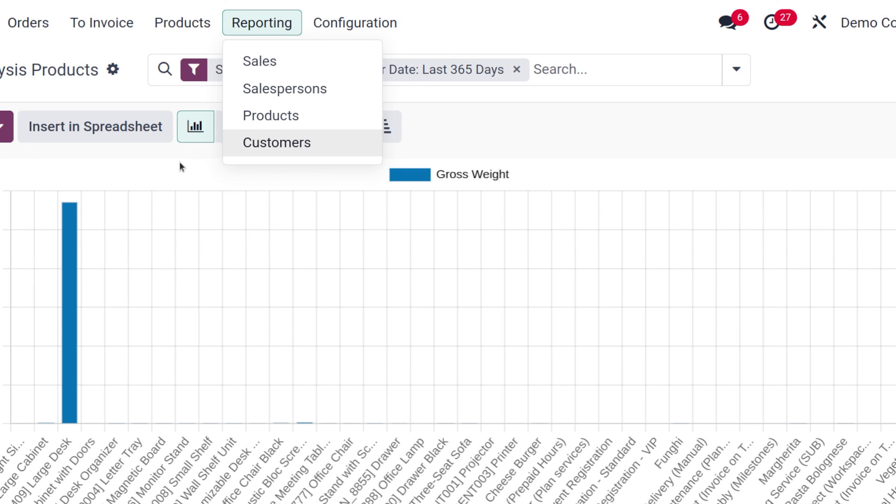
{"action": "mouse_move", "coordinate": [67, 273]}
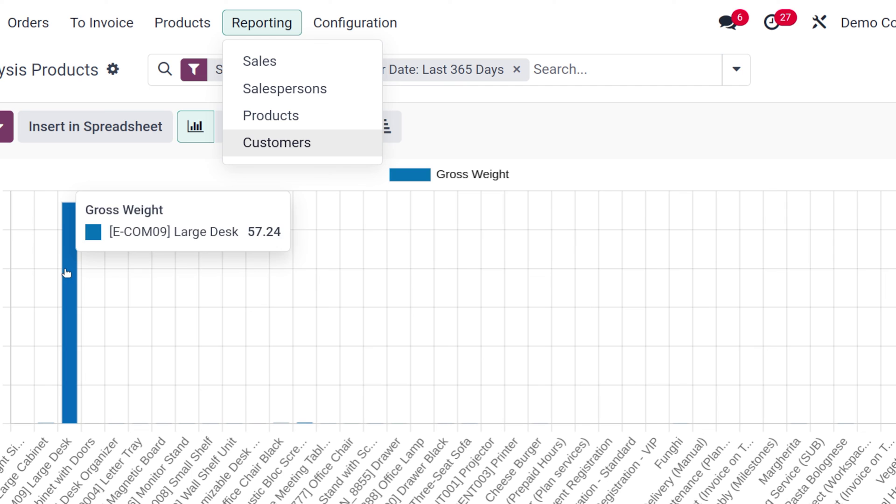
{"action": "left_click", "coordinate": [93, 164]}
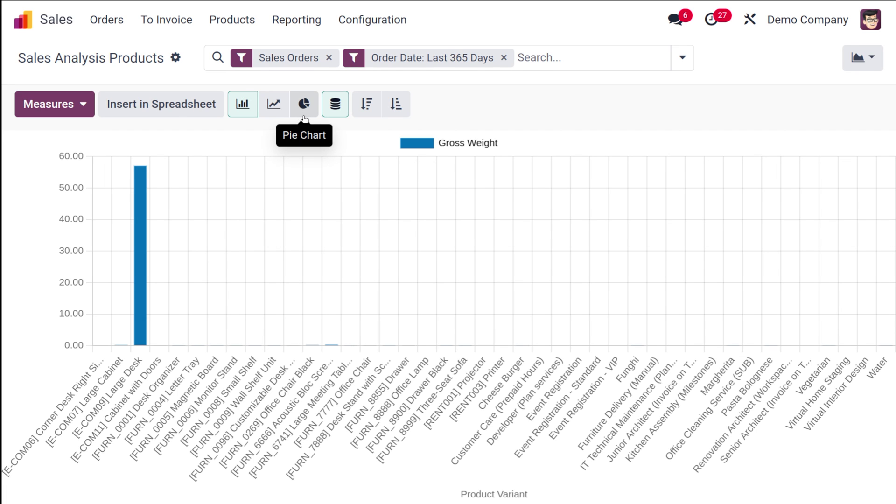
{"action": "left_click", "coordinate": [70, 105]}
{"action": "left_click", "coordinate": [70, 105]}
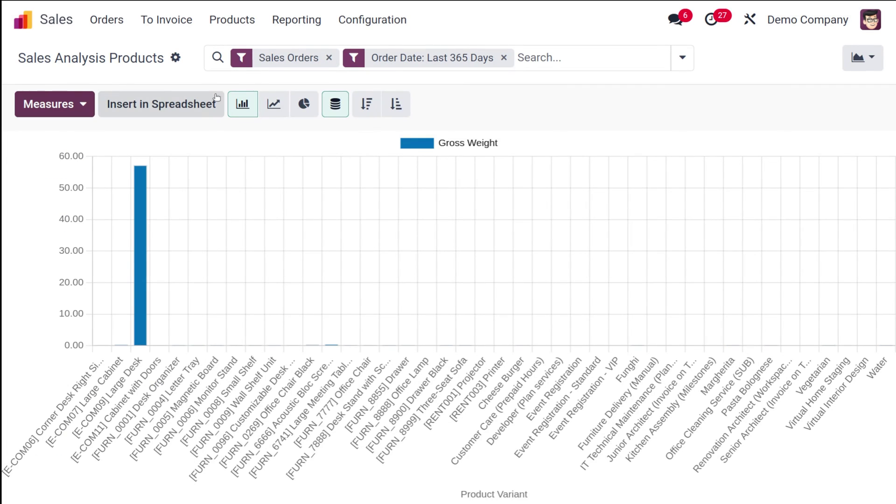
Display the product graph as a line chart after trying the pie chart.
{"action": "left_click", "coordinate": [308, 103]}
{"action": "left_click", "coordinate": [275, 103]}
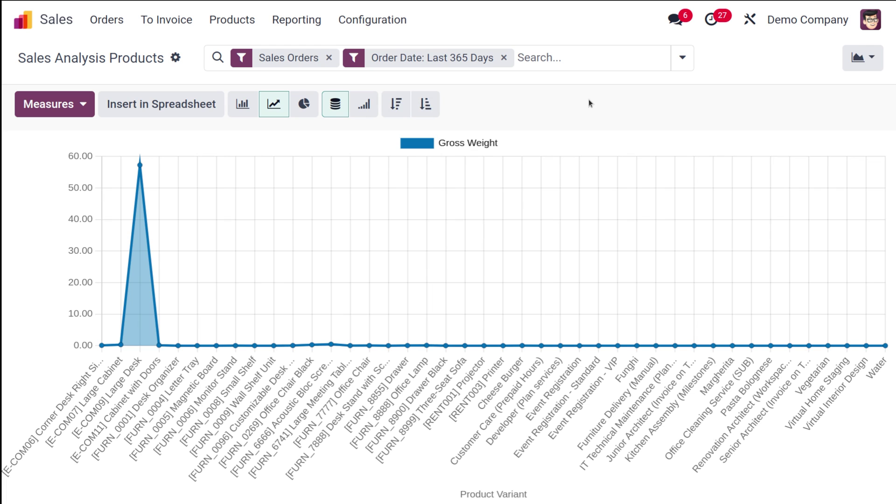
Switch the product sales analysis to the pivot view and look through its product rows.
{"action": "left_click", "coordinate": [862, 58]}
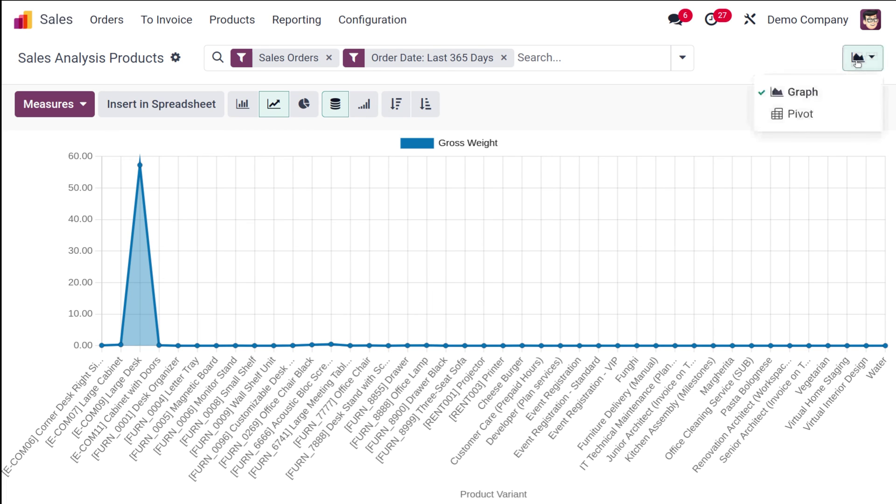
{"action": "left_click", "coordinate": [791, 116]}
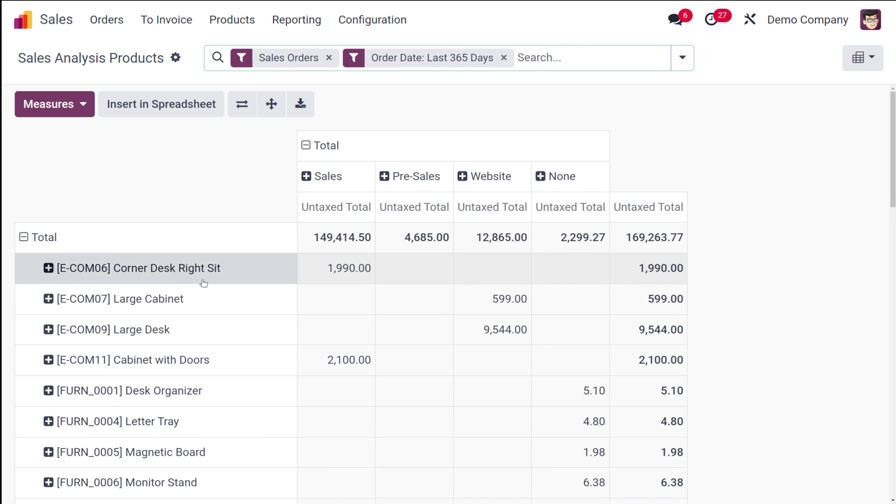
{"action": "scroll", "coordinate": [204, 284], "scroll_direction": "down", "scroll_amount": 5}
{"action": "scroll", "coordinate": [202, 284], "scroll_direction": "up", "scroll_amount": 5}
Flip the product pivot's axes, restore the original orientation and review the listed products.
{"action": "left_click", "coordinate": [244, 103]}
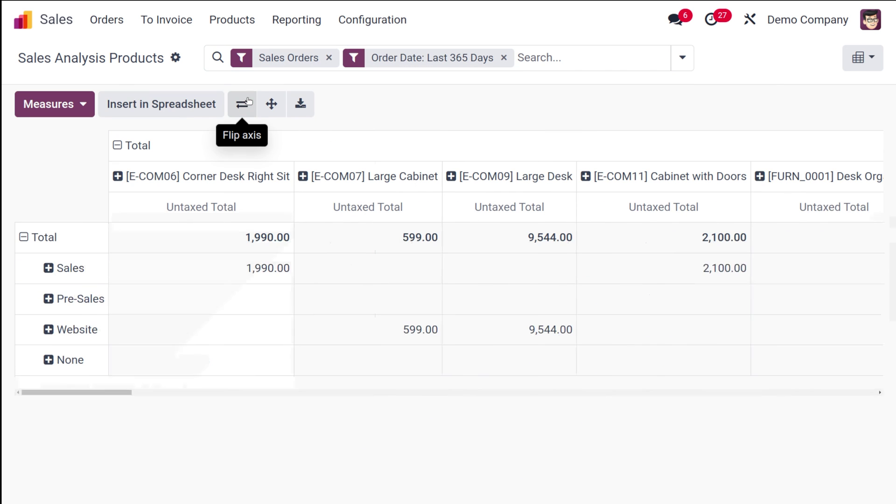
{"action": "left_click", "coordinate": [248, 102]}
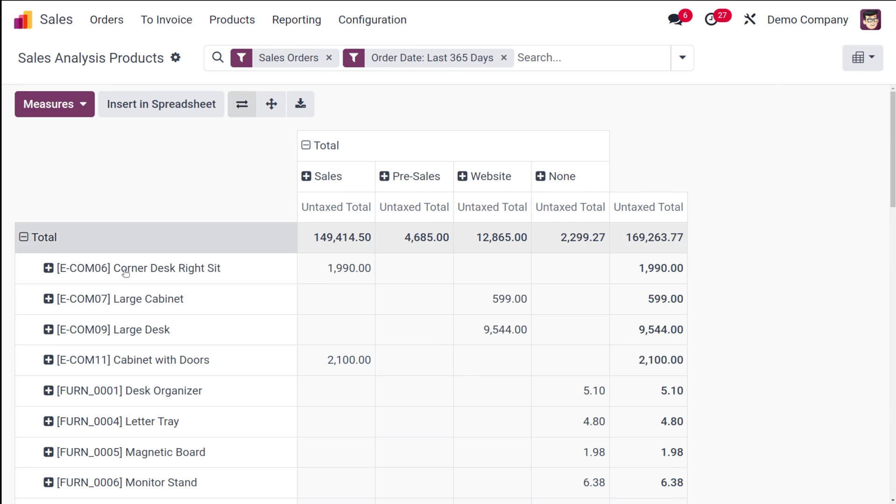
{"action": "scroll", "coordinate": [124, 487], "scroll_direction": "down", "scroll_amount": 2}
{"action": "scroll", "coordinate": [124, 487], "scroll_direction": "down", "scroll_amount": 10}
{"action": "scroll", "coordinate": [124, 487], "scroll_direction": "up", "scroll_amount": 12}
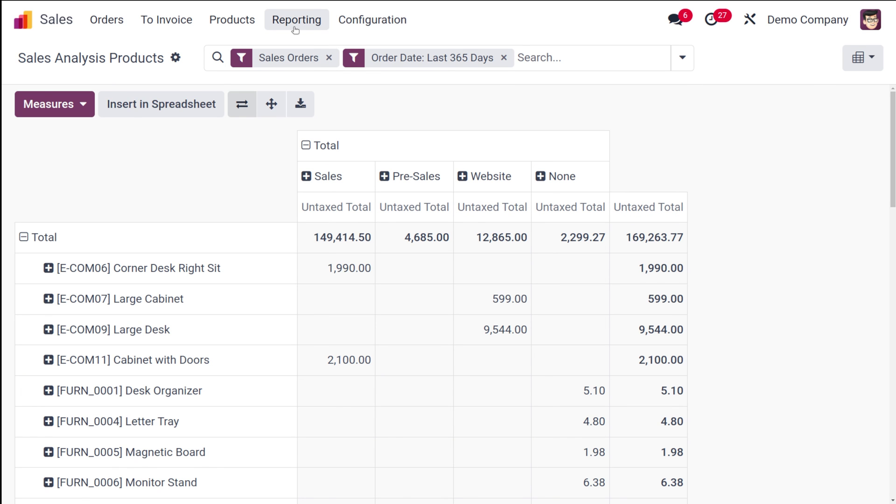
Open the Customers sales analysis report.
{"action": "left_click", "coordinate": [295, 30]}
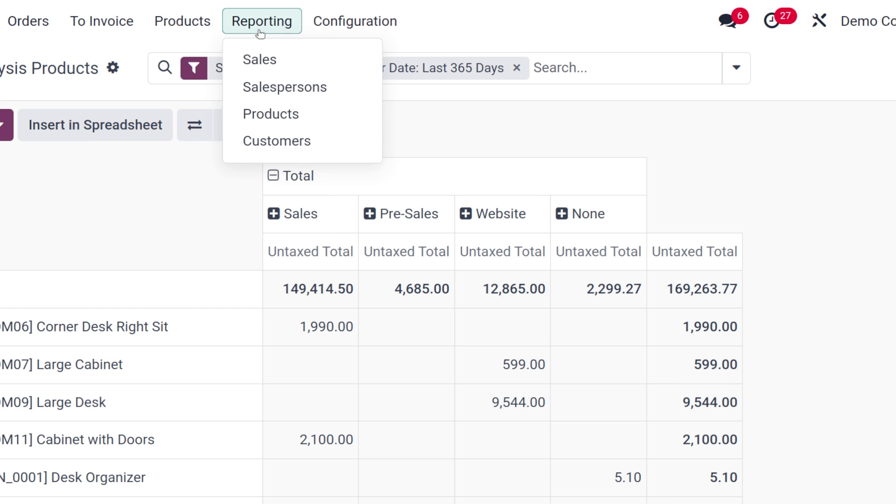
{"action": "left_click", "coordinate": [278, 142]}
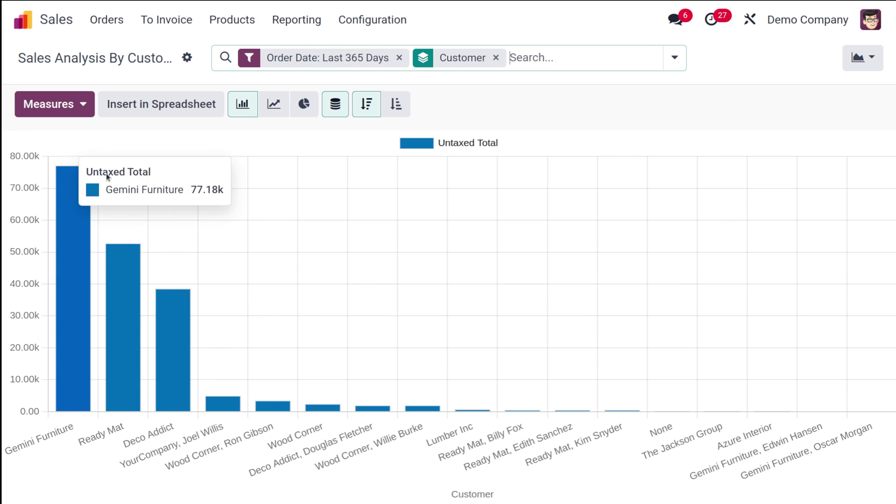
Try the Qty Delivered and Qty To Invoice measures on the customer graph and return it to Untaxed Total.
{"action": "left_click", "coordinate": [65, 109]}
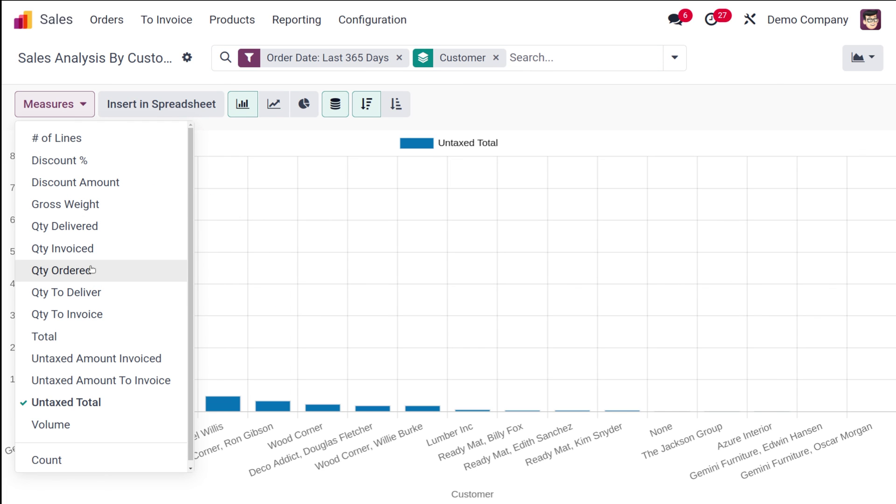
{"action": "left_click", "coordinate": [67, 229]}
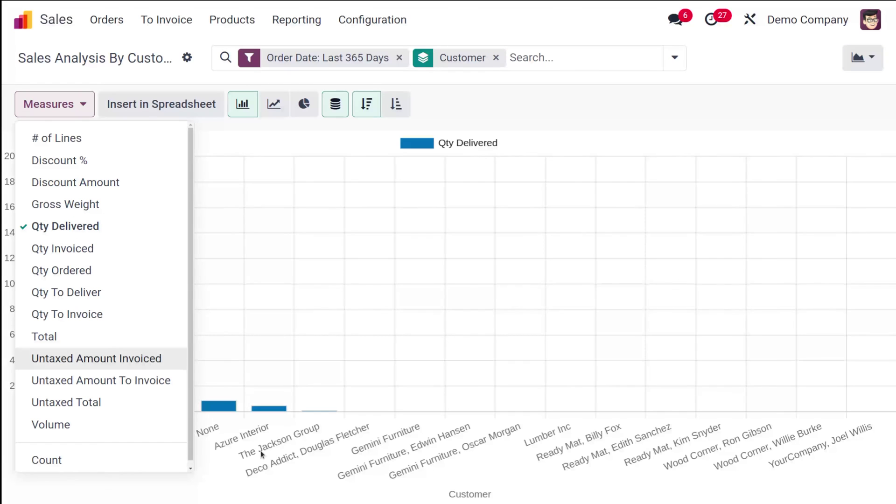
{"action": "left_click", "coordinate": [87, 316]}
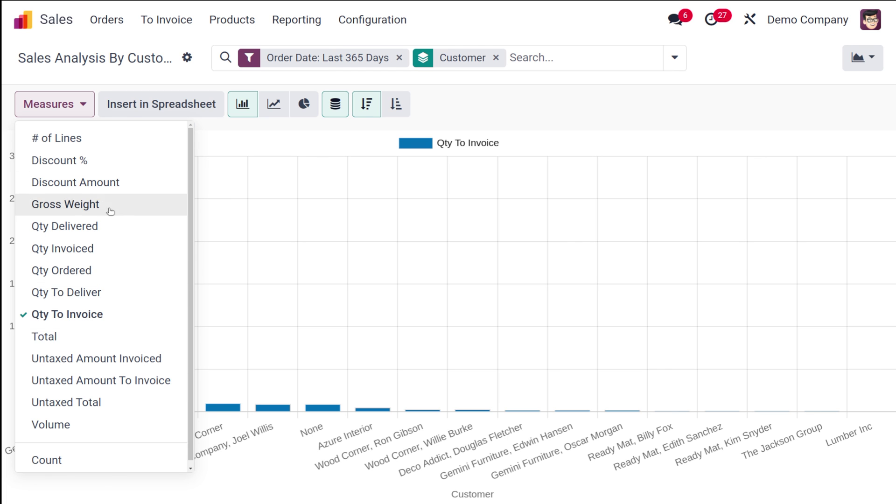
{"action": "left_click", "coordinate": [107, 404]}
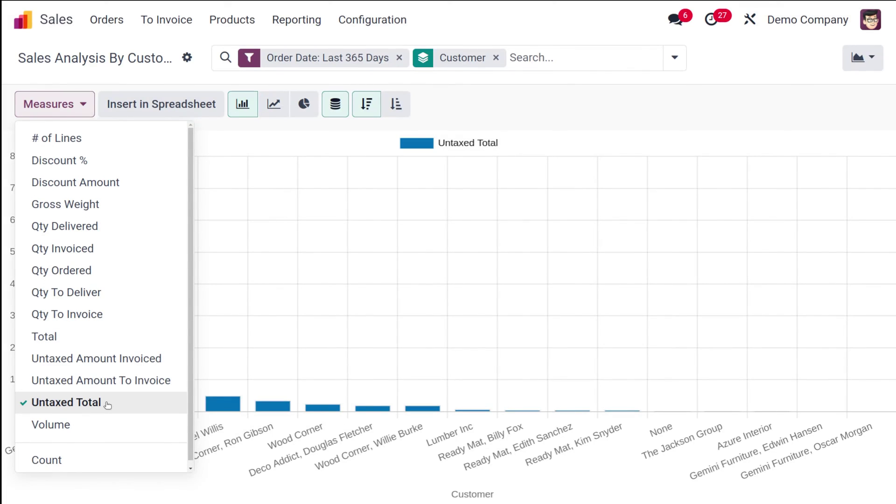
{"action": "left_click", "coordinate": [257, 501]}
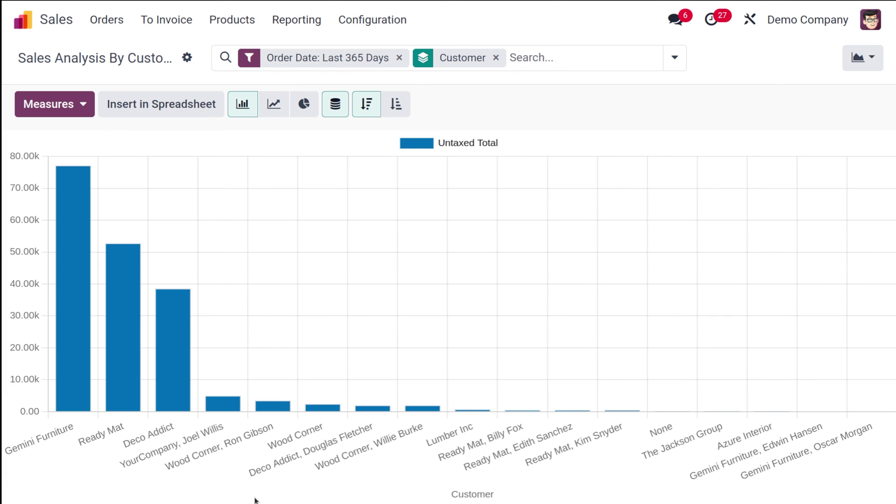
View the spreadsheet choices for inserting the customer graph and cancel the insertion.
{"action": "left_click", "coordinate": [138, 103]}
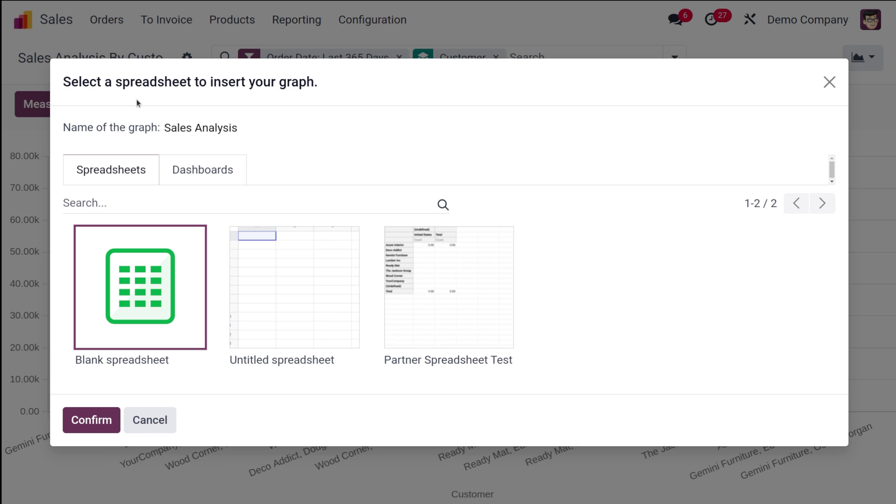
{"action": "left_click", "coordinate": [148, 426]}
Display the customer graph as a line chart after trying the pie chart.
{"action": "left_click", "coordinate": [280, 116]}
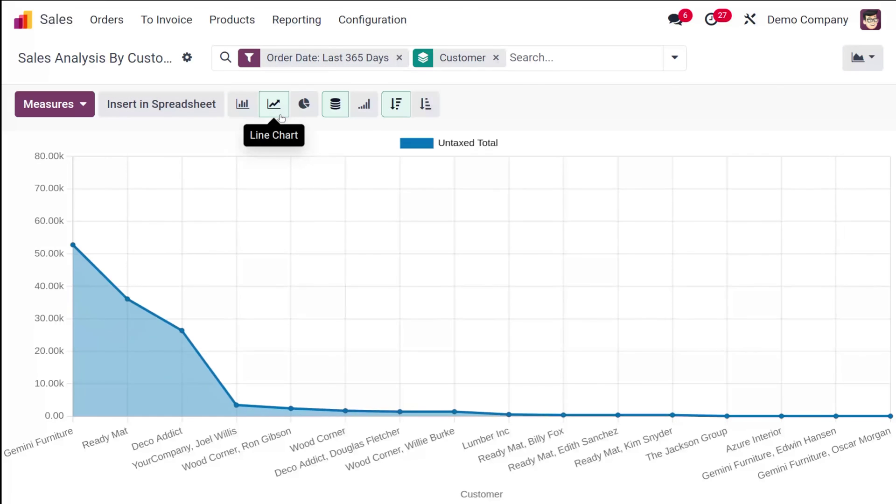
{"action": "left_click", "coordinate": [305, 104]}
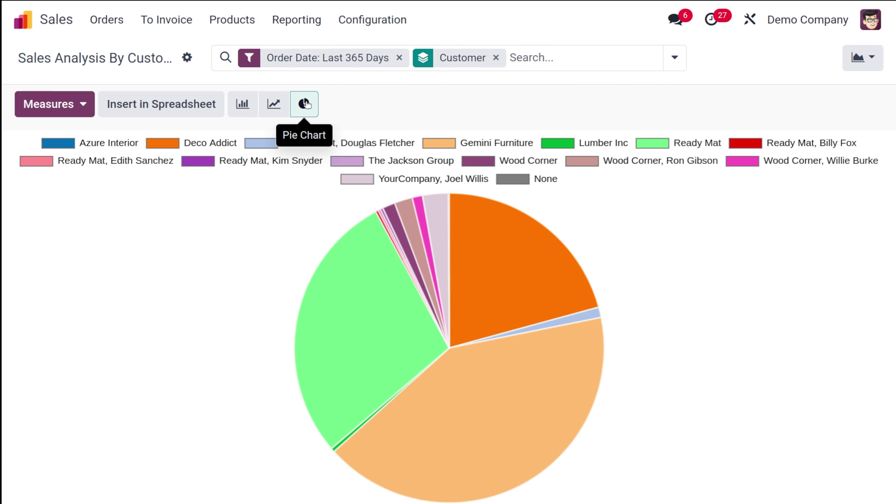
{"action": "left_click", "coordinate": [274, 104]}
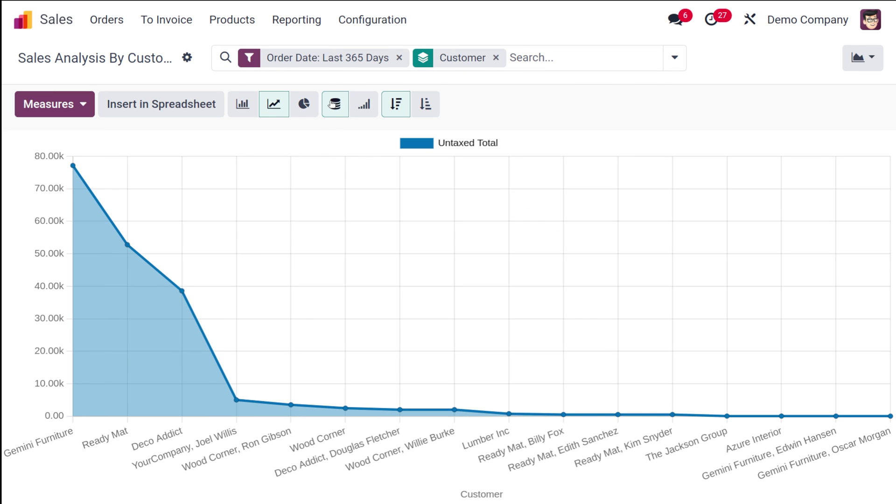
Make the customer line chart cumulative and switch the report to the pivot view.
{"action": "left_click", "coordinate": [364, 104]}
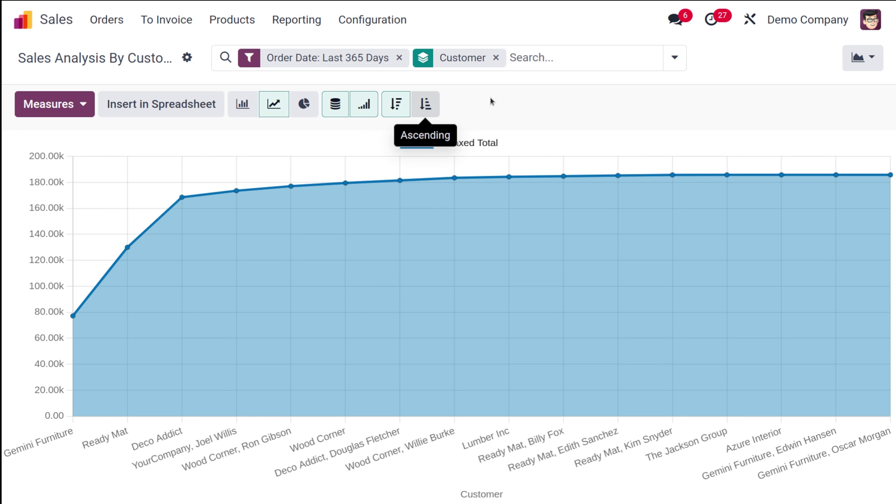
{"action": "left_click", "coordinate": [862, 58]}
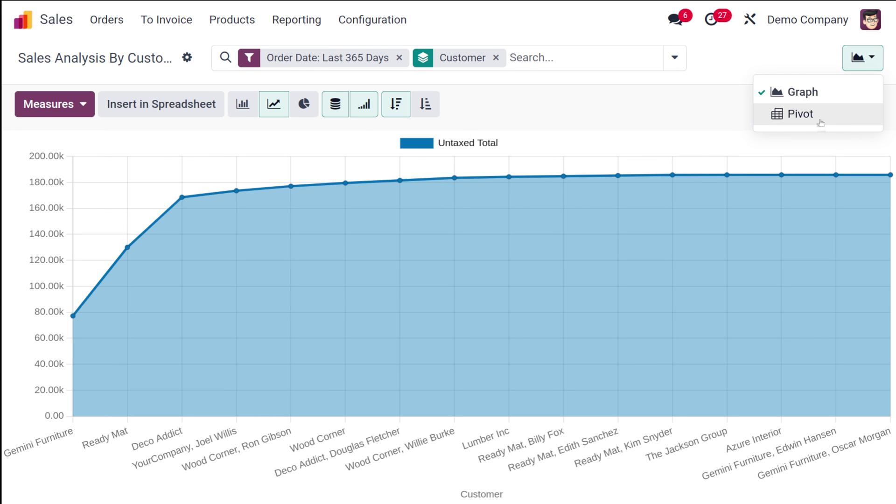
{"action": "left_click", "coordinate": [820, 120]}
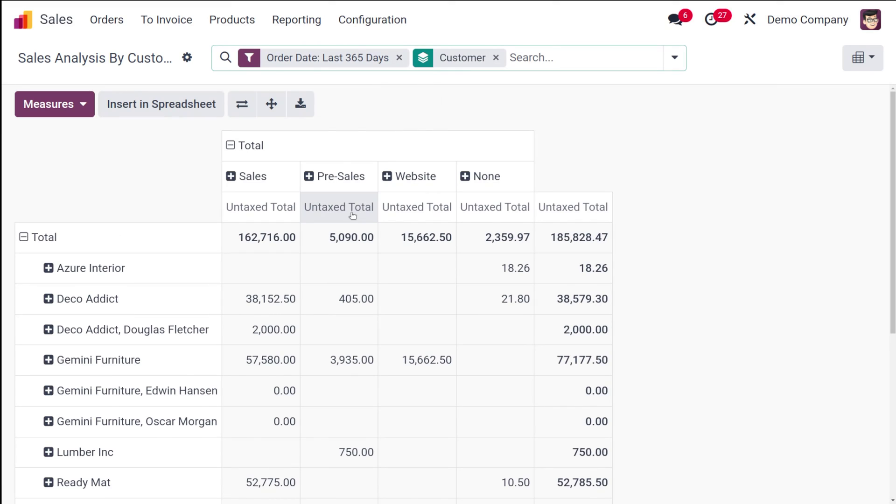
Flip the customer pivot's axes and restore them, examine the untaxed totals per customer and sales team, and view the available reports.
{"action": "left_click", "coordinate": [242, 104]}
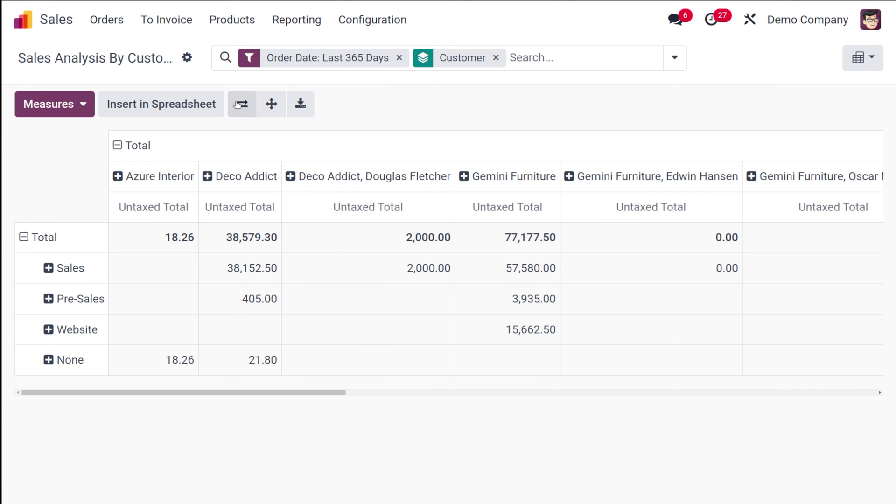
{"action": "left_click", "coordinate": [240, 104]}
{"action": "scroll", "coordinate": [130, 313], "scroll_direction": "down", "scroll_amount": 5}
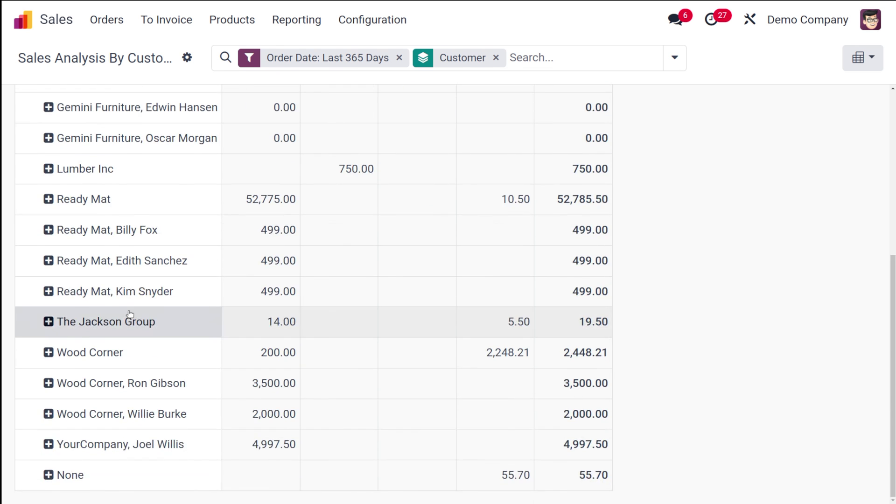
{"action": "scroll", "coordinate": [130, 314], "scroll_direction": "up", "scroll_amount": 5}
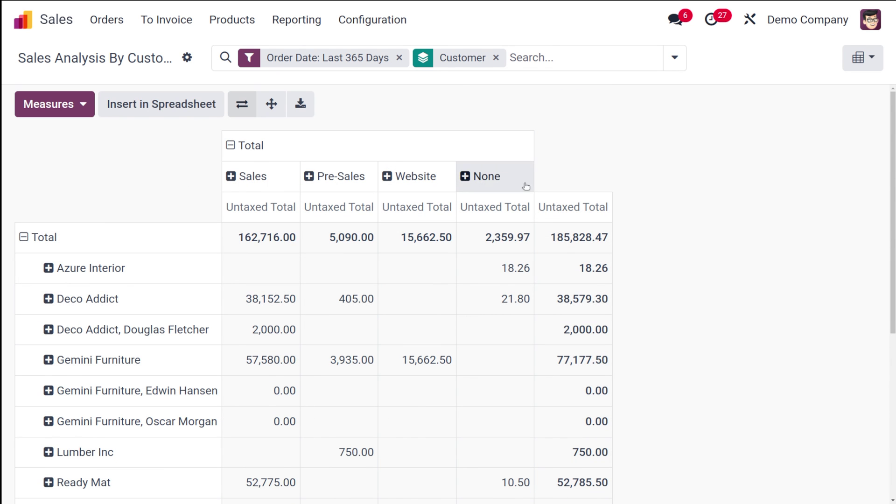
{"action": "scroll", "coordinate": [200, 363], "scroll_direction": "down", "scroll_amount": 5}
{"action": "scroll", "coordinate": [200, 363], "scroll_direction": "up", "scroll_amount": 5}
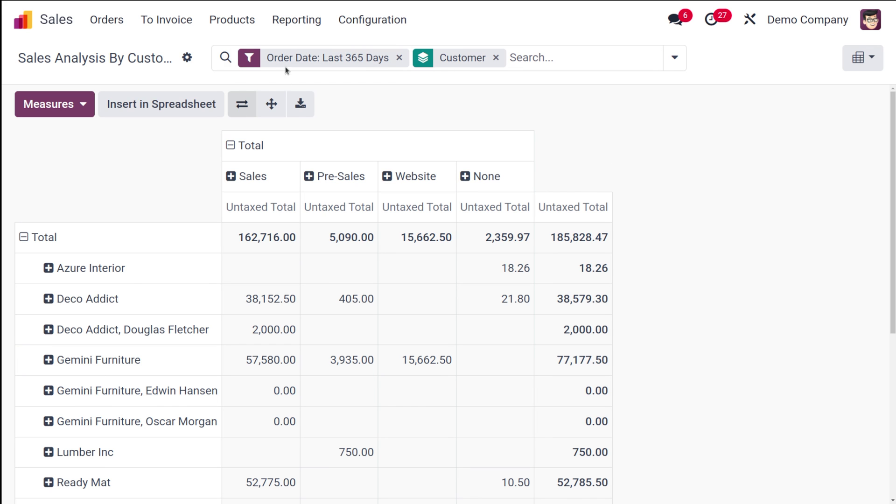
{"action": "left_click", "coordinate": [297, 19]}
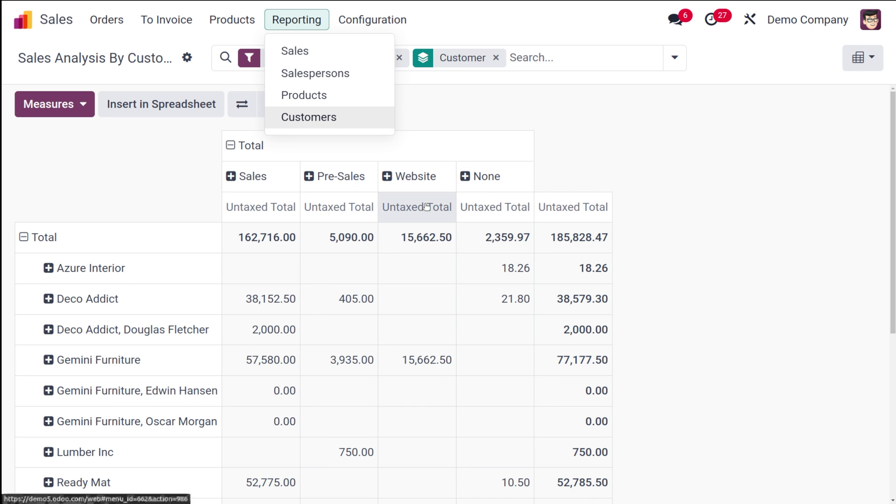